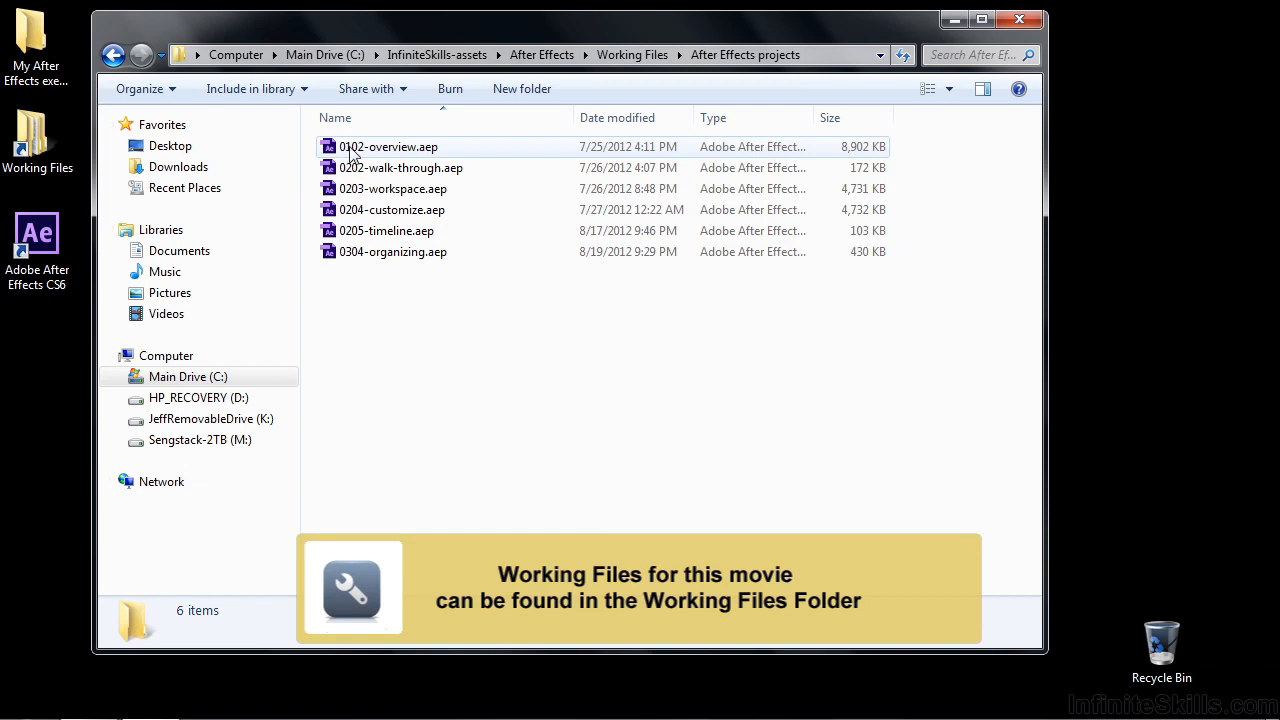
Step: Open the 0304-organizing.aep project and sort the Project items by name, ascending and descending
double_click(343, 255)
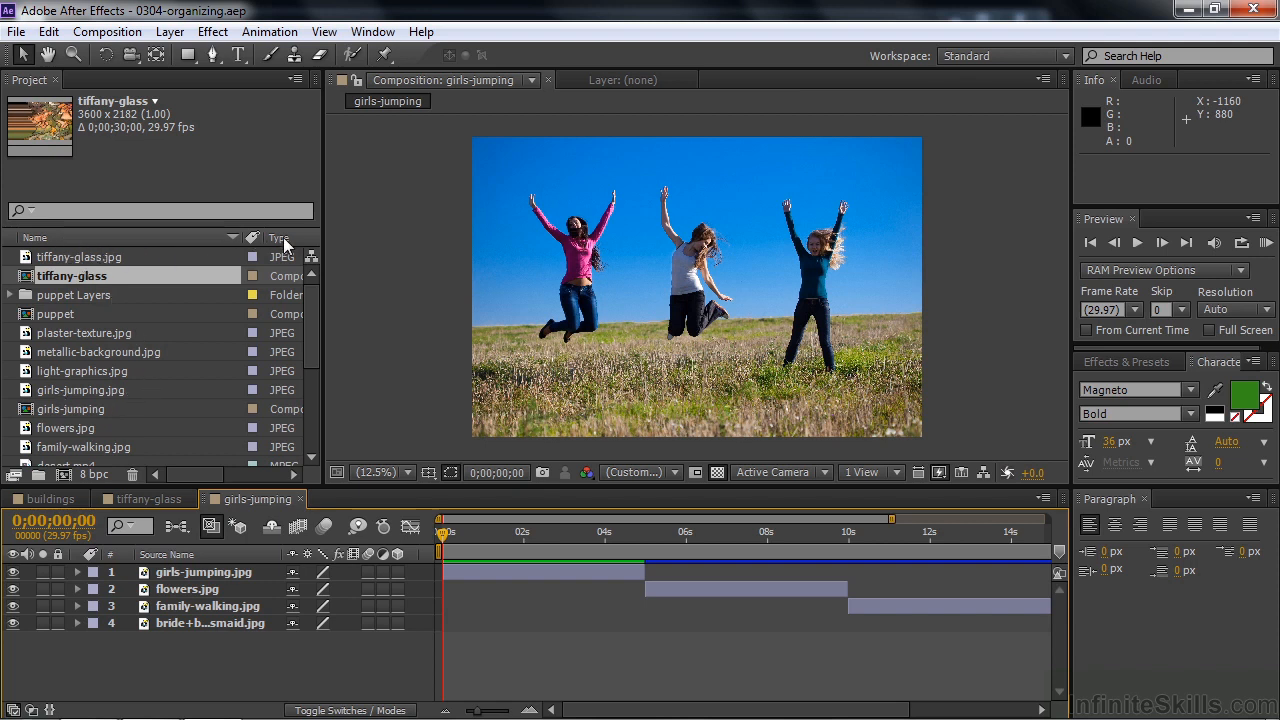
left_click(71, 238)
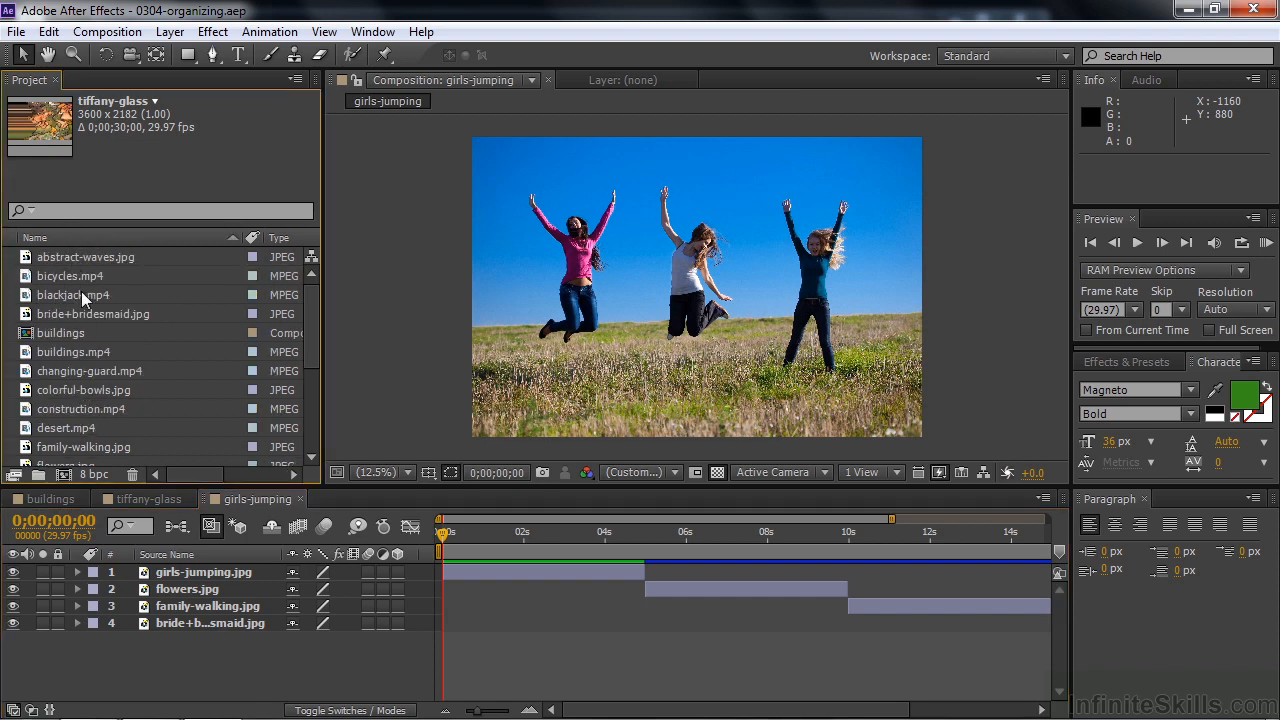
left_click(53, 237)
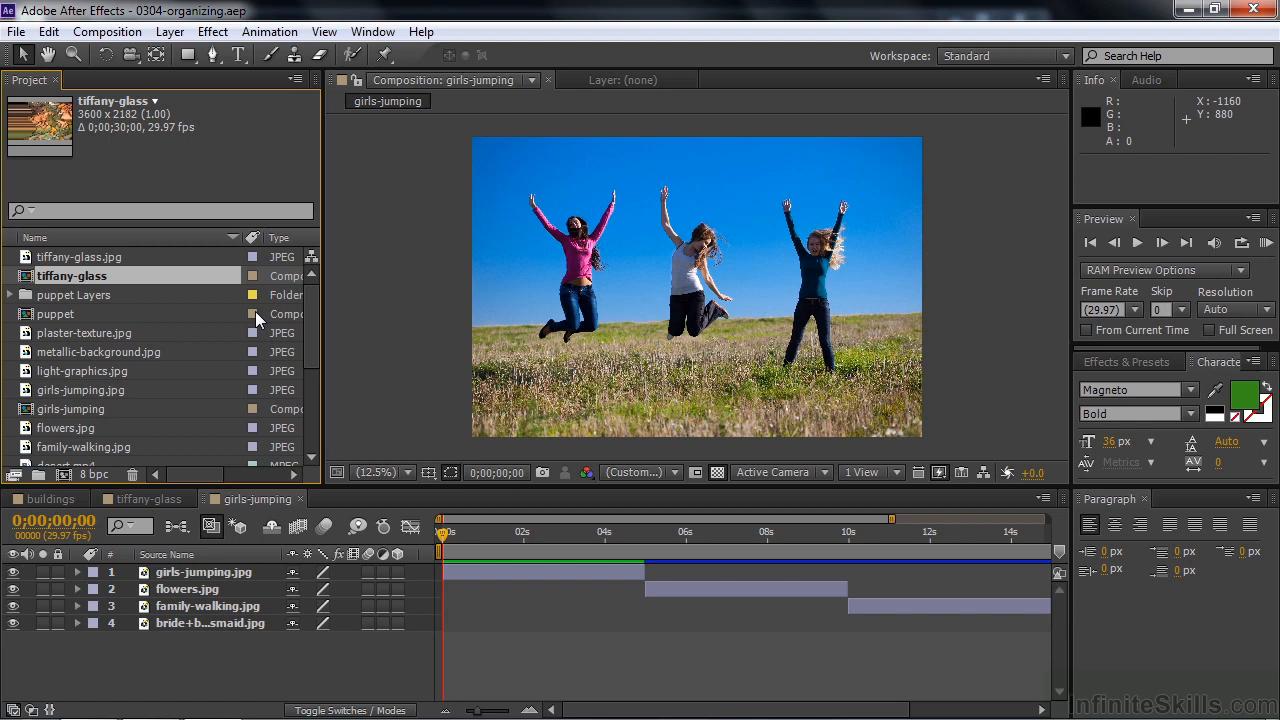
Step: Examine the label defaults and label colors in the Labels preferences, and close them without changes
left_click(48, 31)
mouse_move(113, 521)
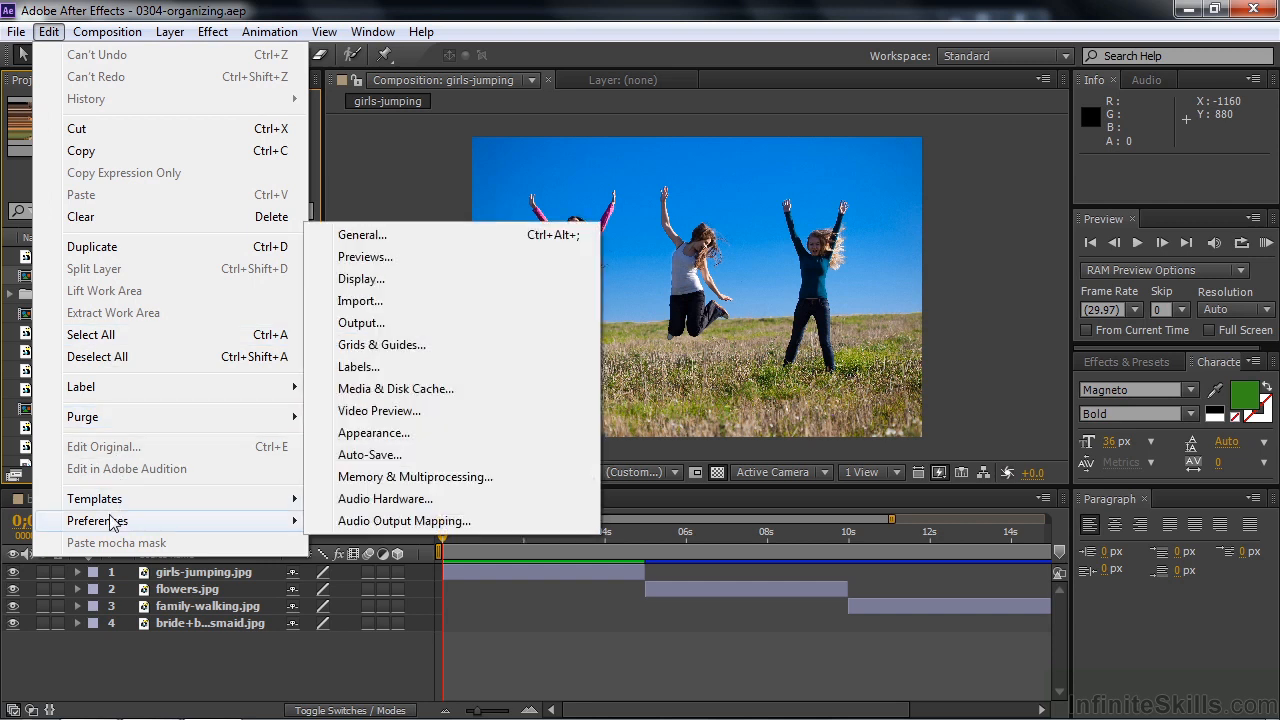
left_click(355, 366)
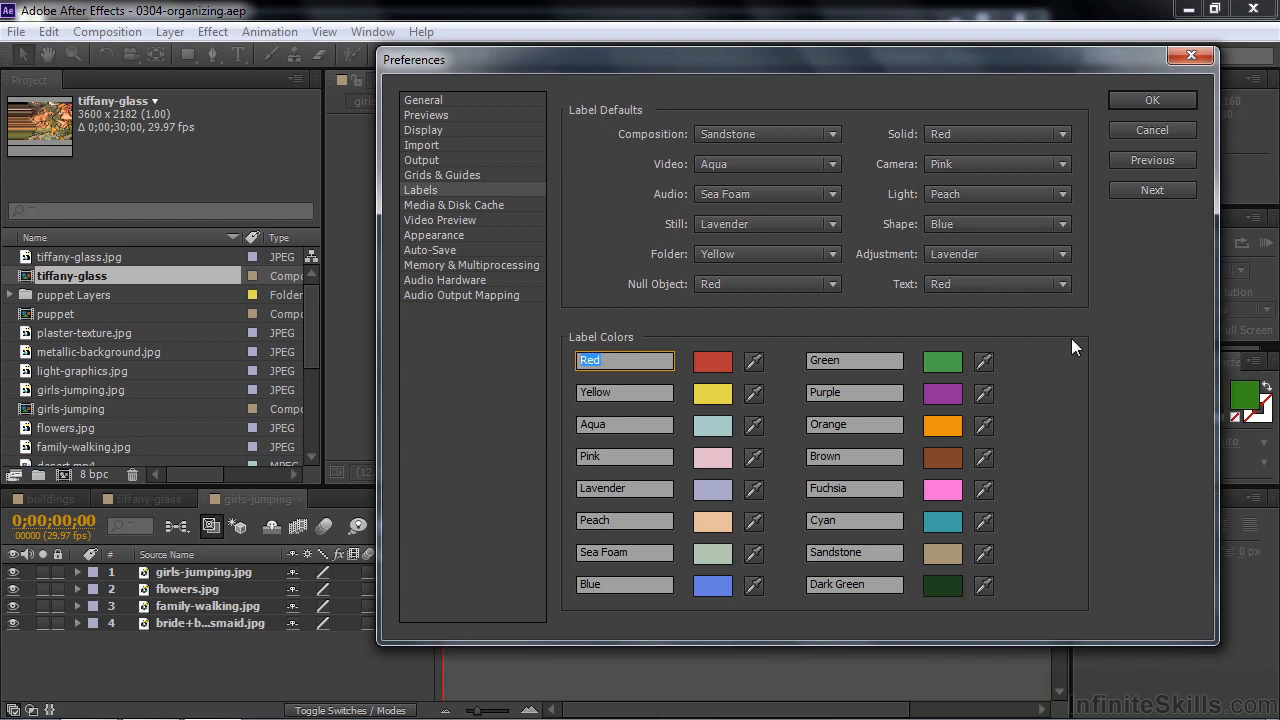
left_click(1151, 129)
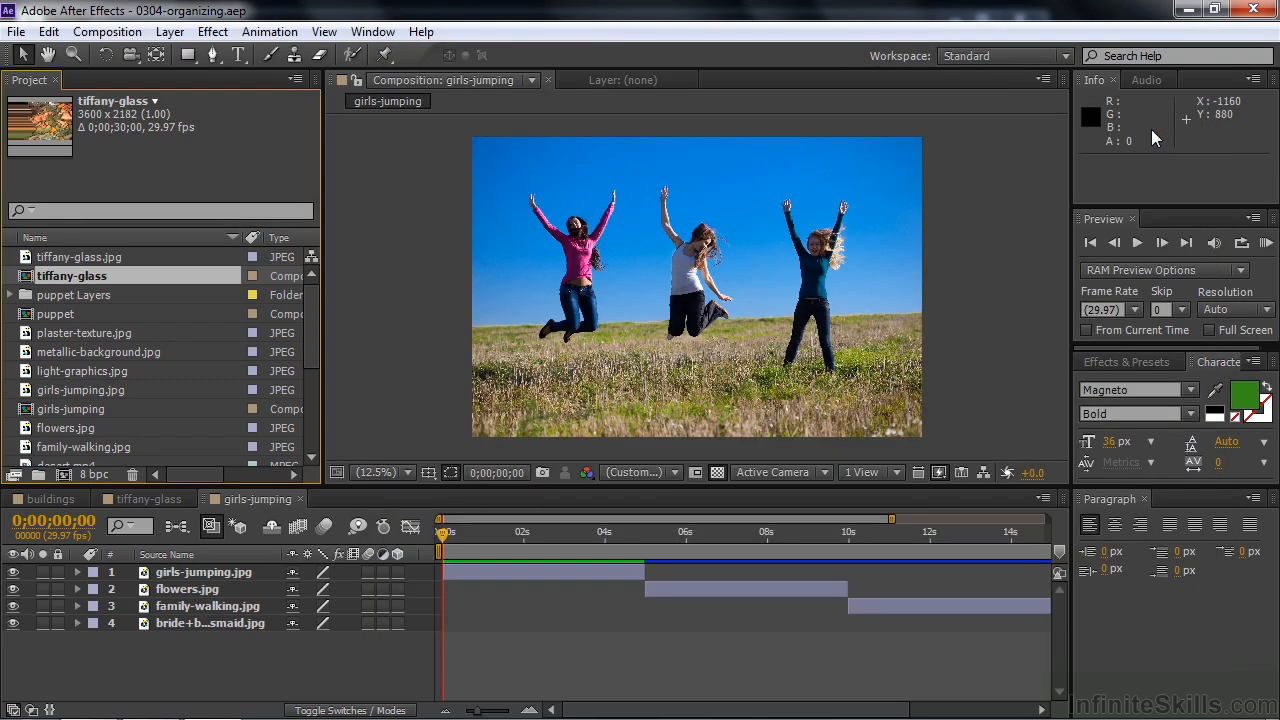
Step: Sort the Project items by label color, and finally by type
left_click(253, 237)
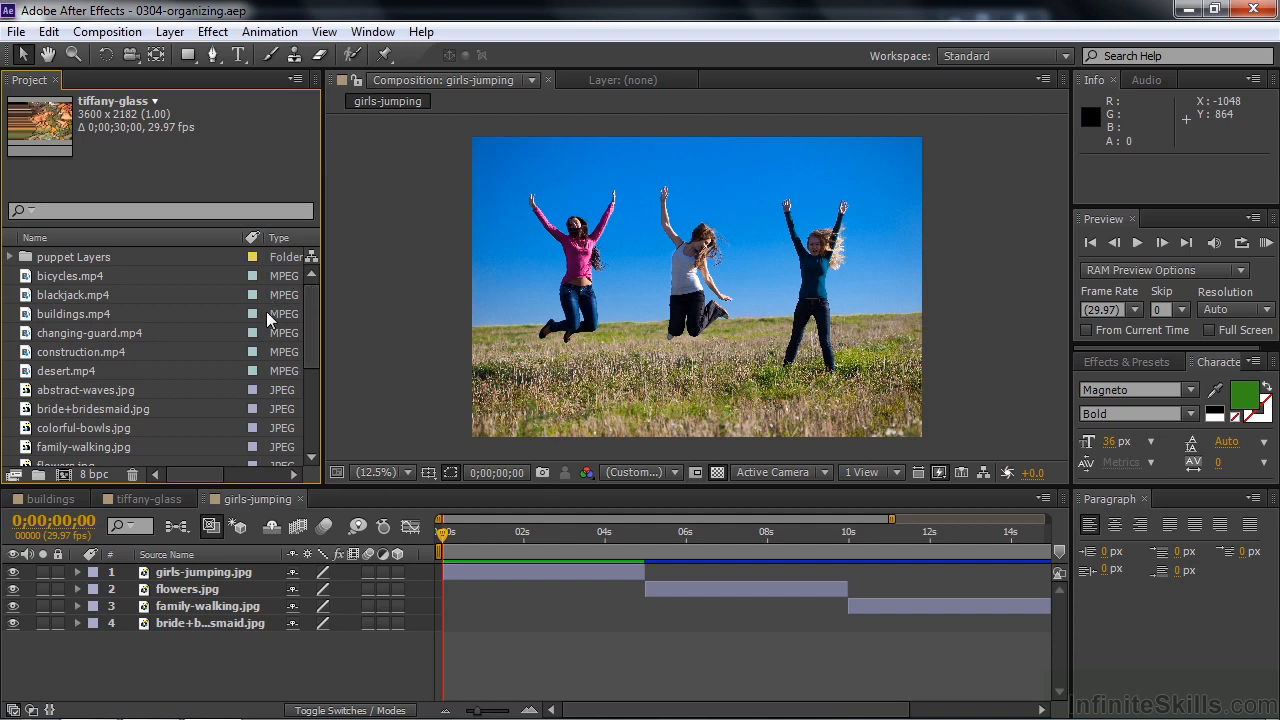
mouse_move(315, 324)
left_mouse_down()
mouse_move(306, 404)
mouse_move(331, 315)
left_mouse_up()
left_click(282, 237)
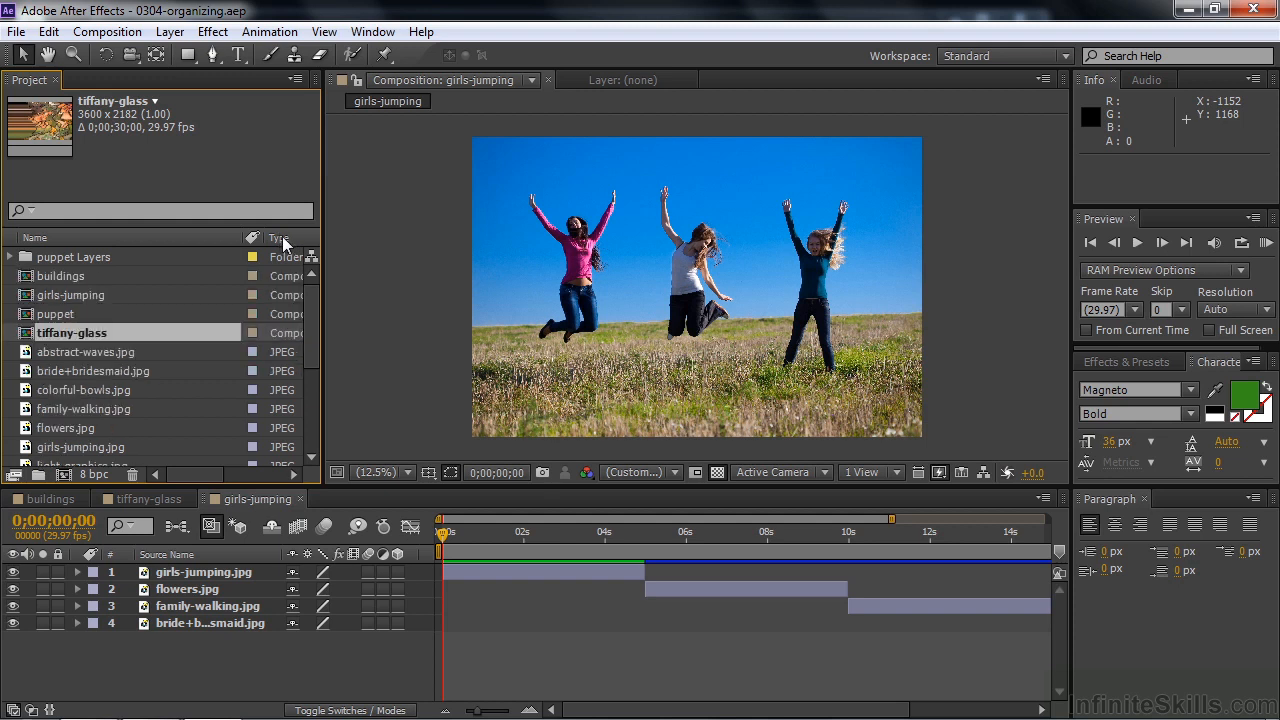
left_click_drag(312, 291, 310, 262)
Step: Review the Size, Media Duration and File Path columns and the list of columns available for the Project items
left_click_drag(184, 475, 152, 445)
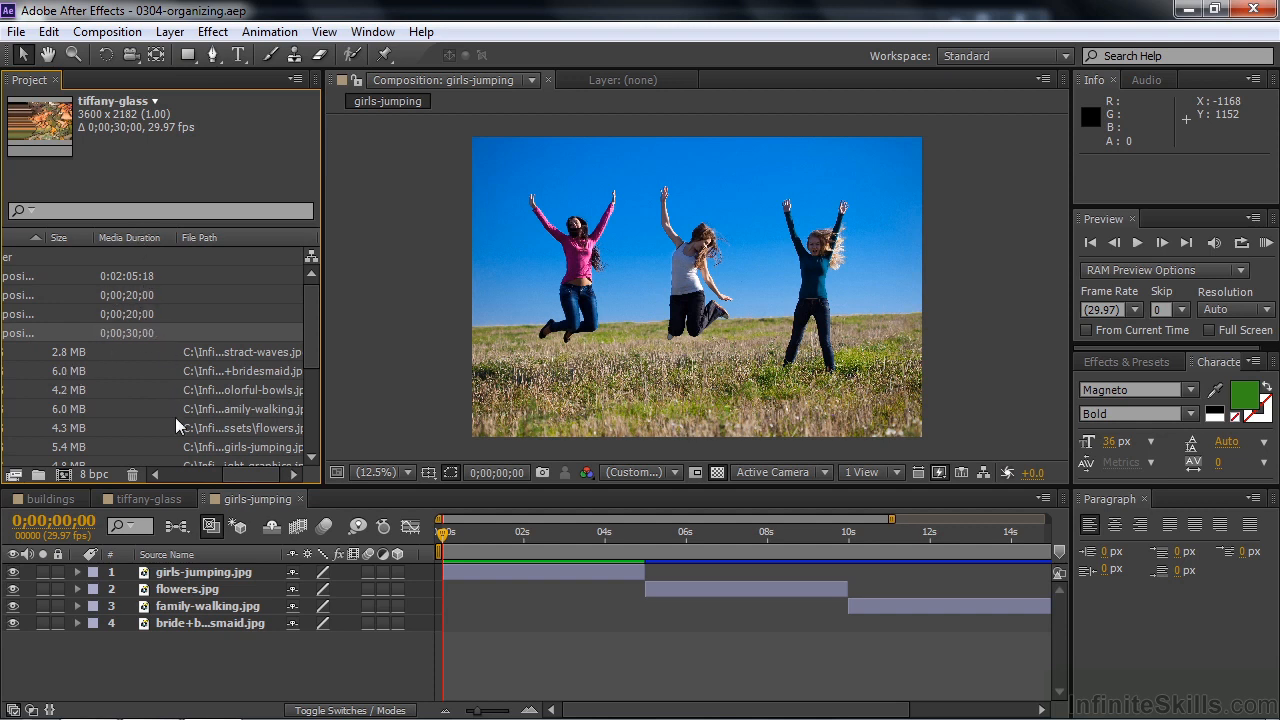
left_click_drag(245, 475, 172, 473)
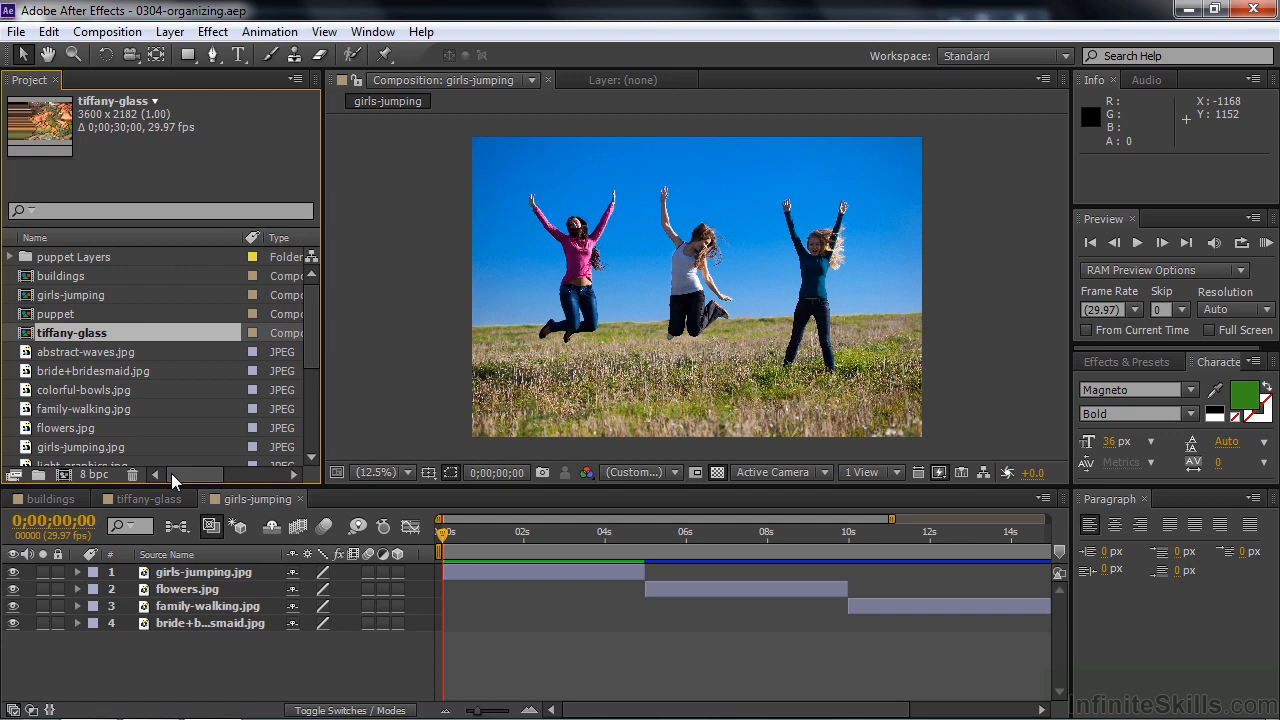
right_click(167, 235)
mouse_move(200, 295)
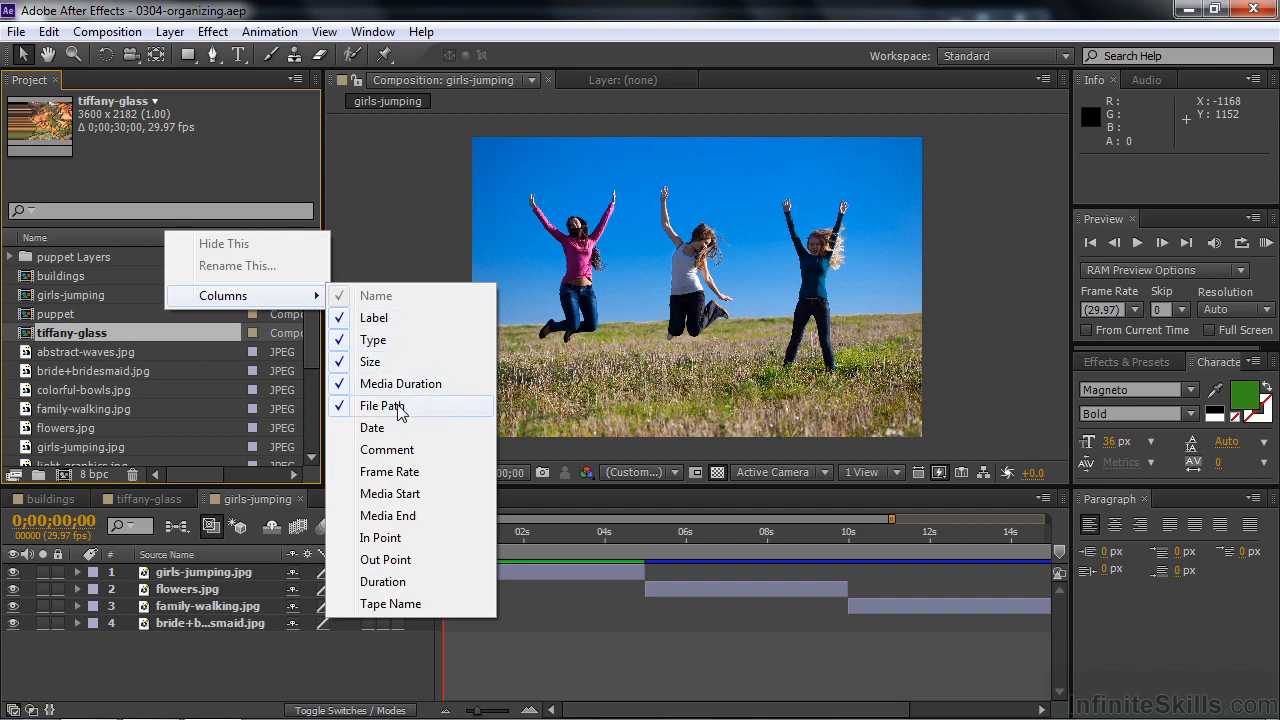
left_click(272, 178)
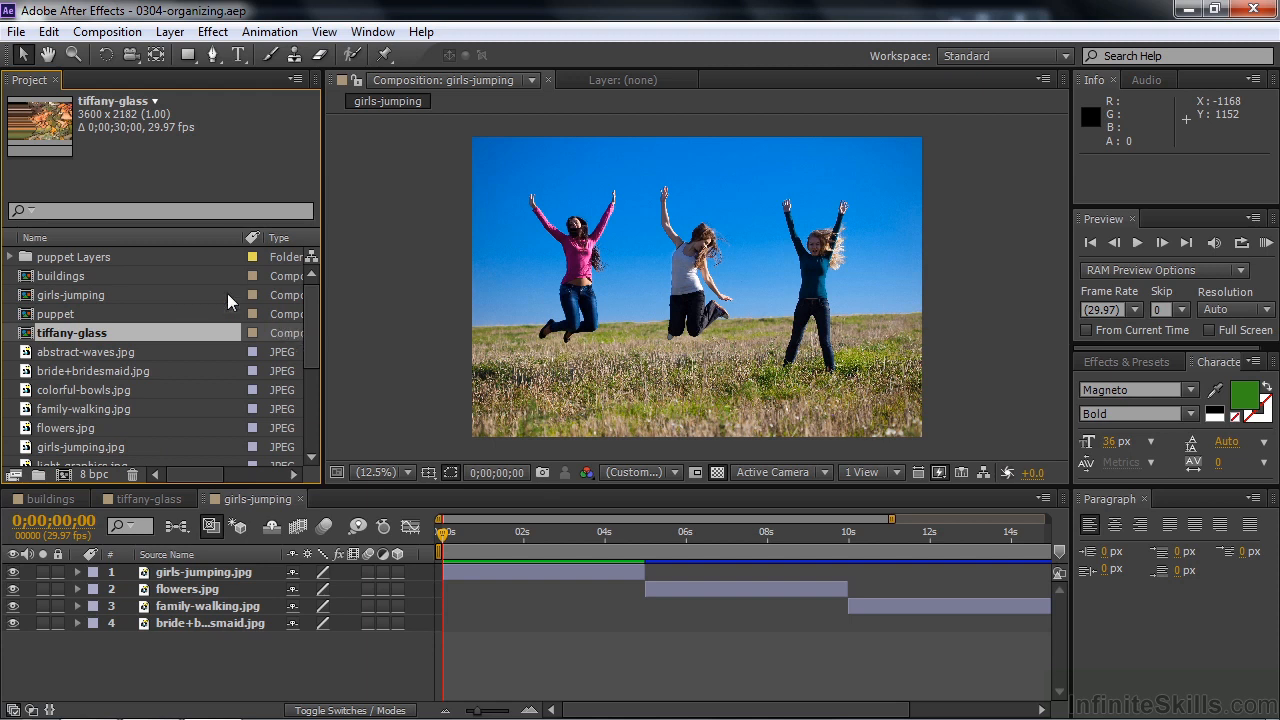
Step: Create a new project folder named images
left_click(37, 476)
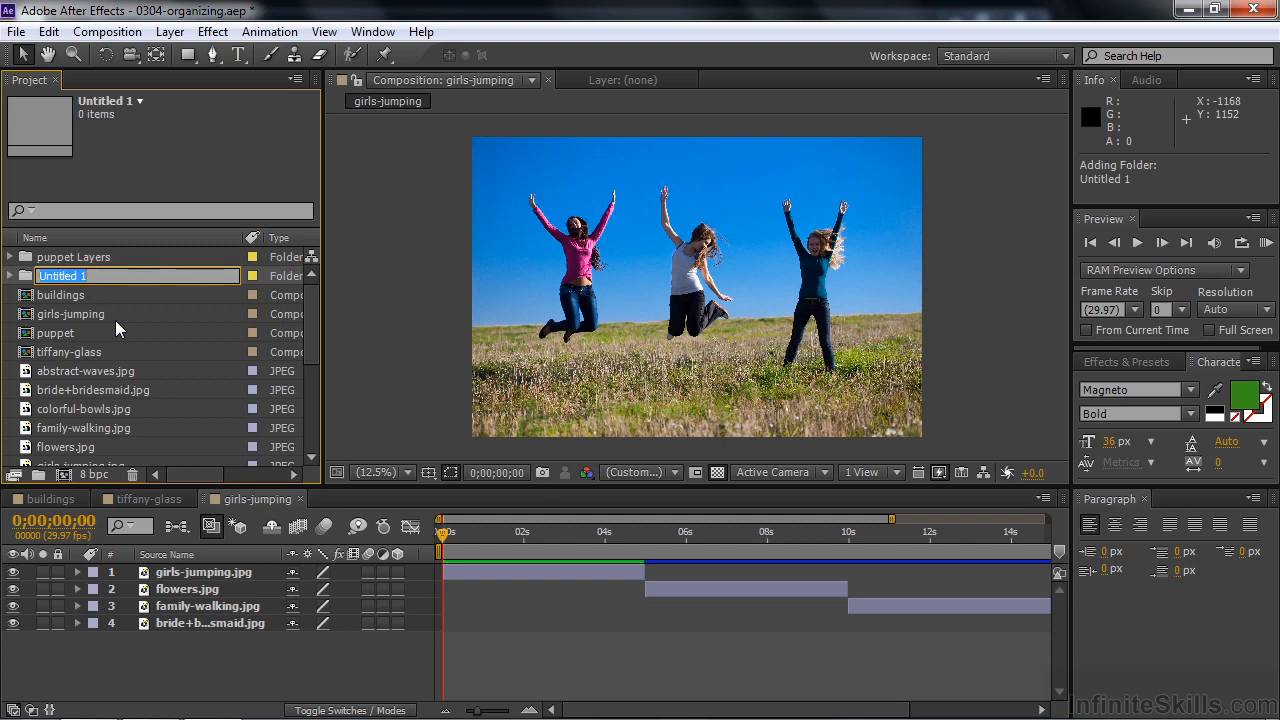
type("images")
key("Return")
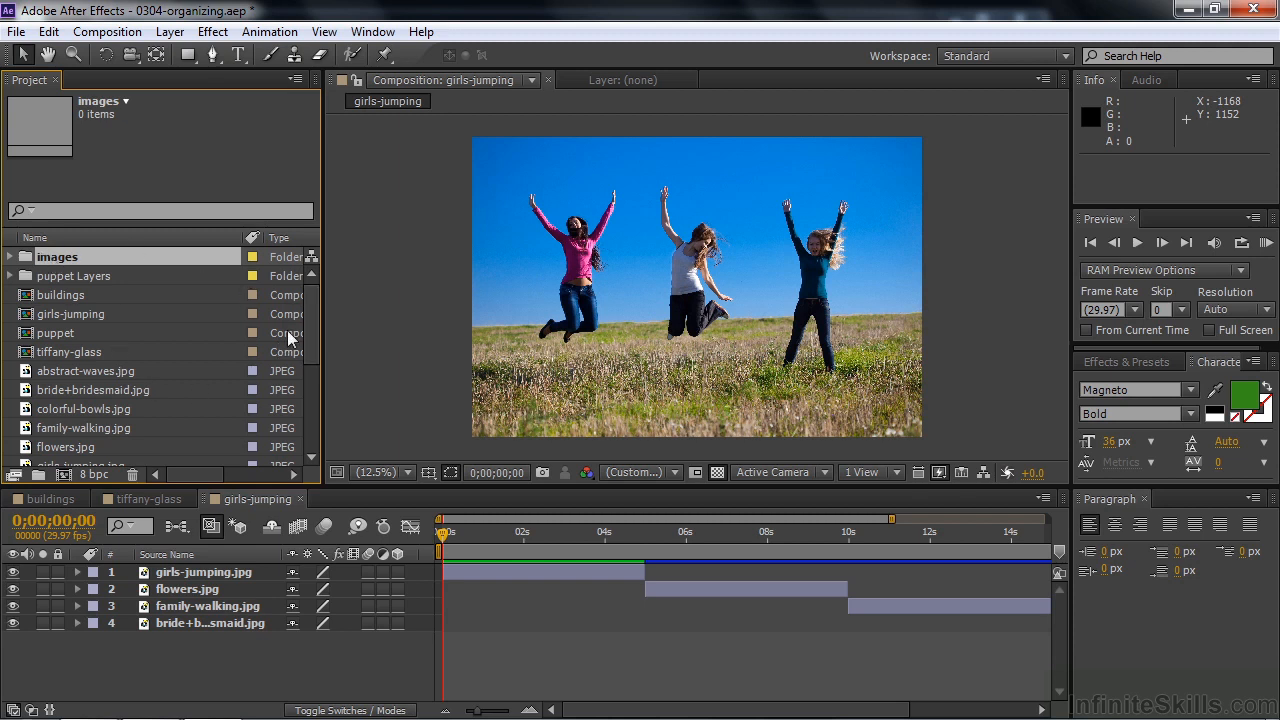
Step: Move bride+bridesmaid.jpg, family-walking.jpg, flowers.jpg and girls-jumping.jpg into the images folder, and check the folder's contents
left_click_drag(305, 329, 306, 364)
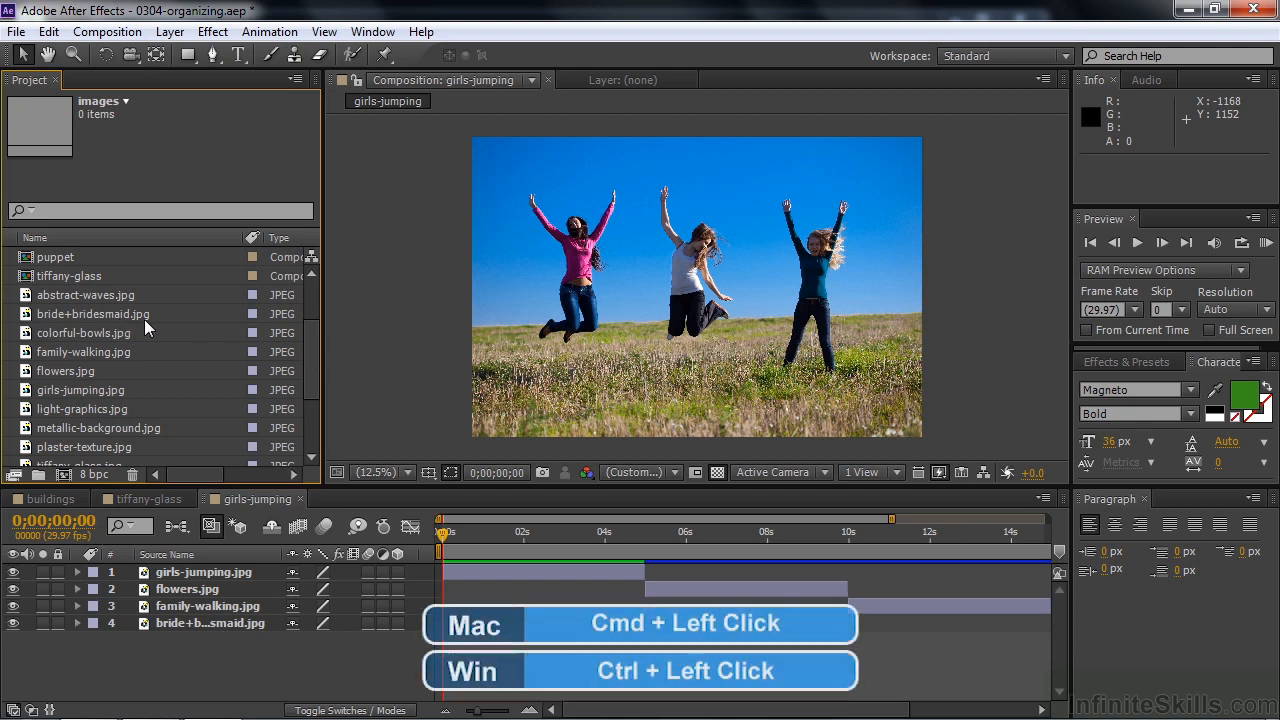
left_click(30, 316, "ctrl")
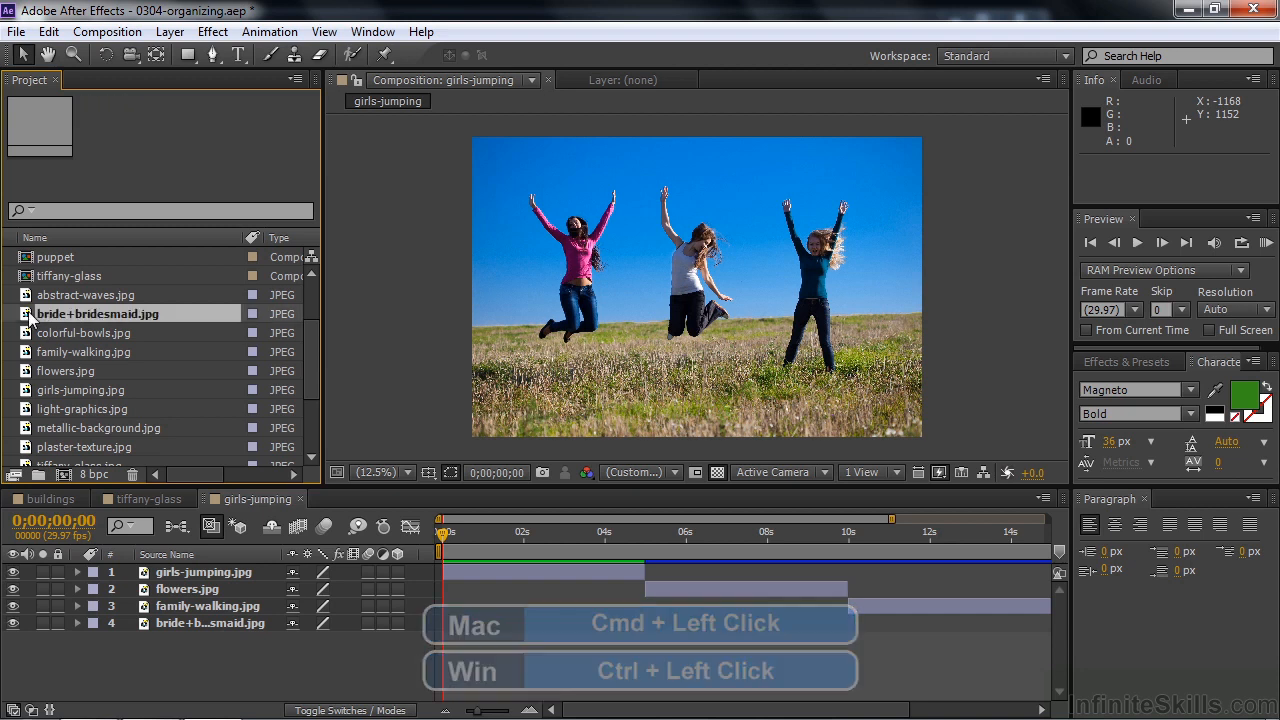
left_click(68, 352, "ctrl")
left_click(65, 369, "ctrl")
left_click(62, 387, "ctrl")
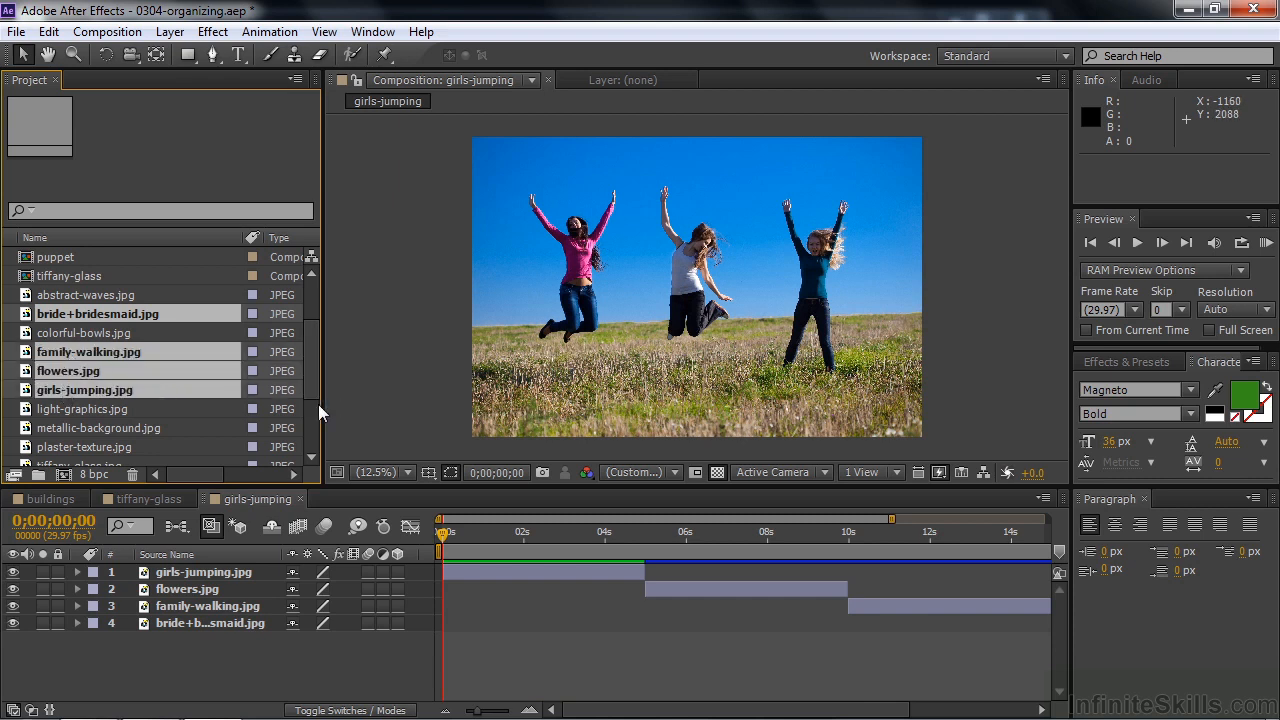
left_click_drag(311, 364, 317, 330)
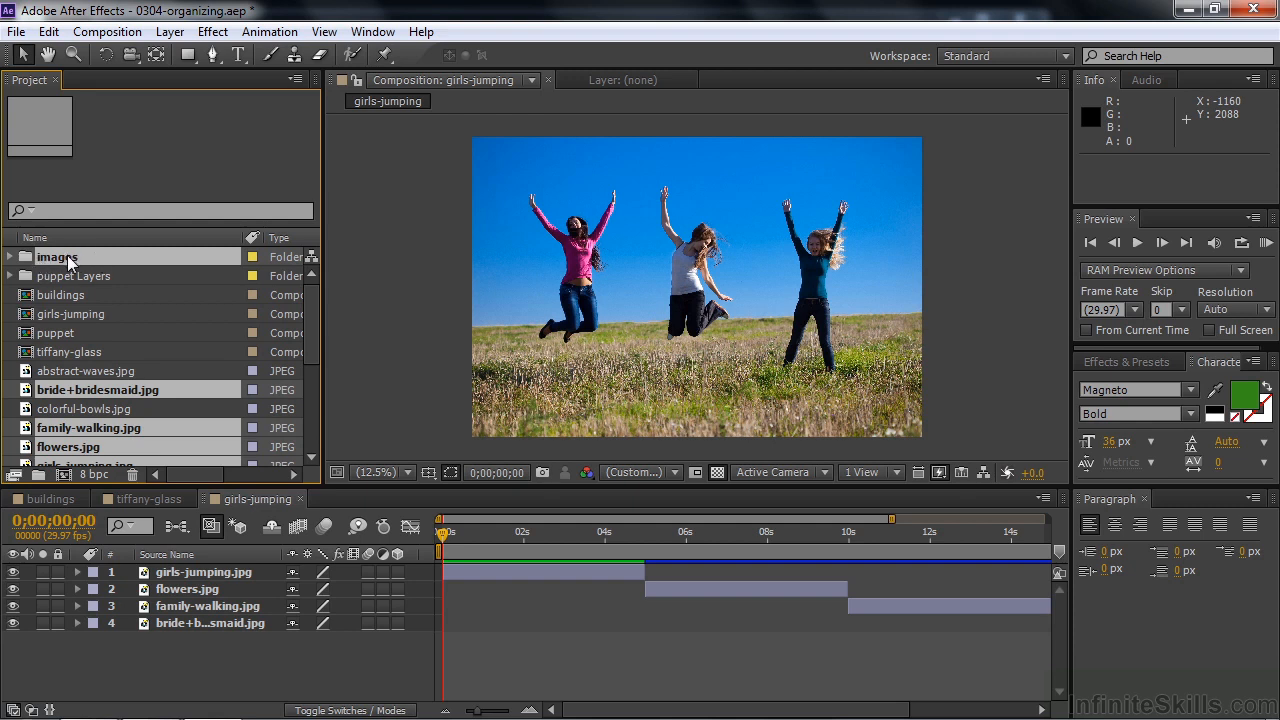
left_click_drag(28, 393, 28, 262)
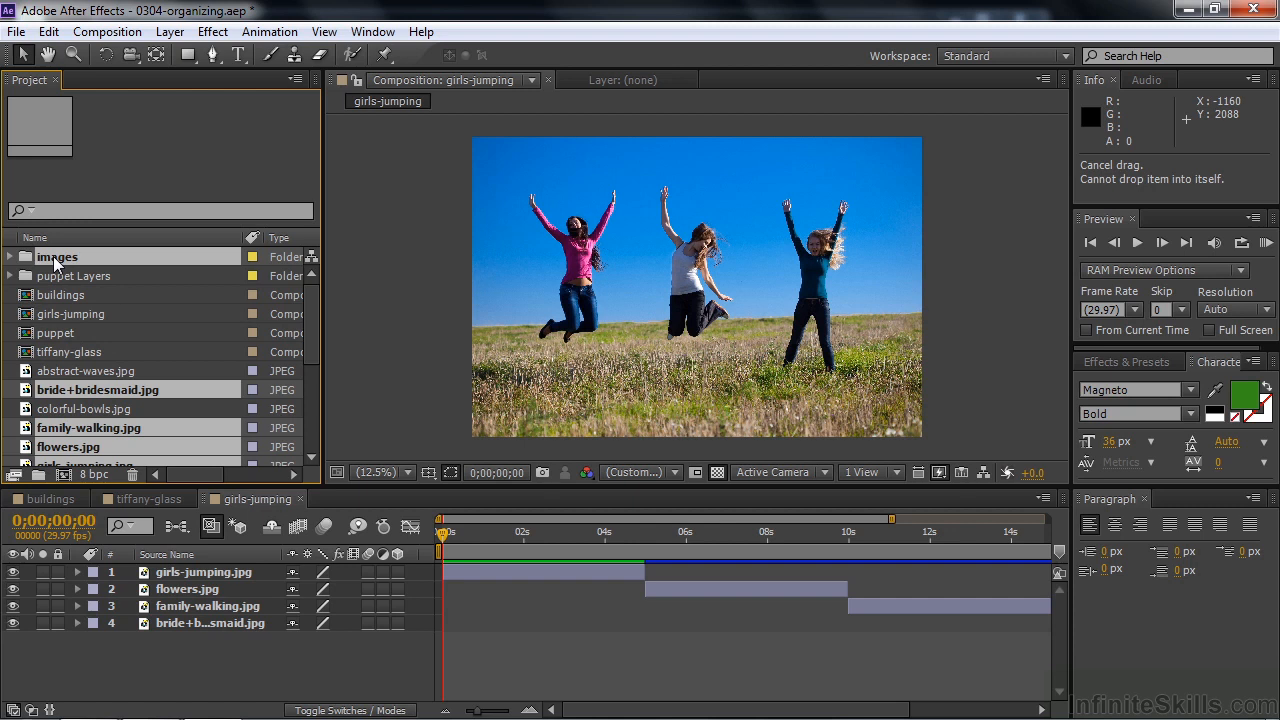
left_click(56, 262, "ctrl")
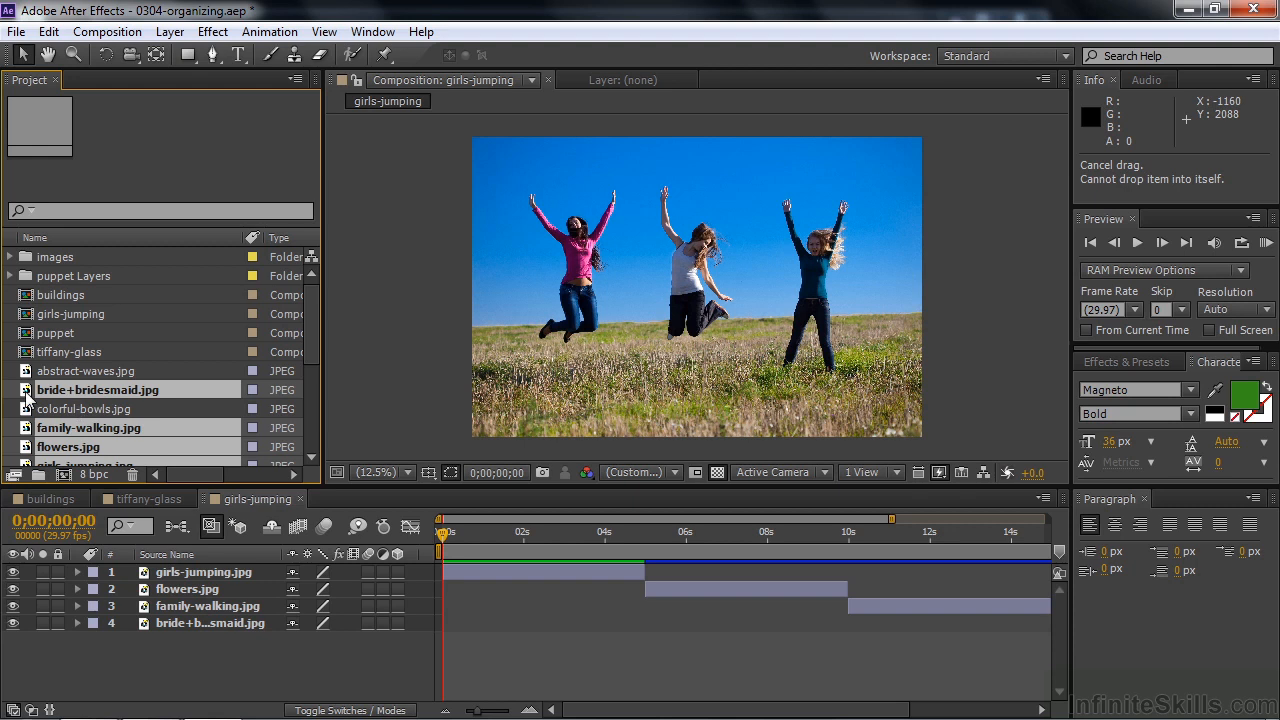
left_click_drag(25, 390, 53, 259)
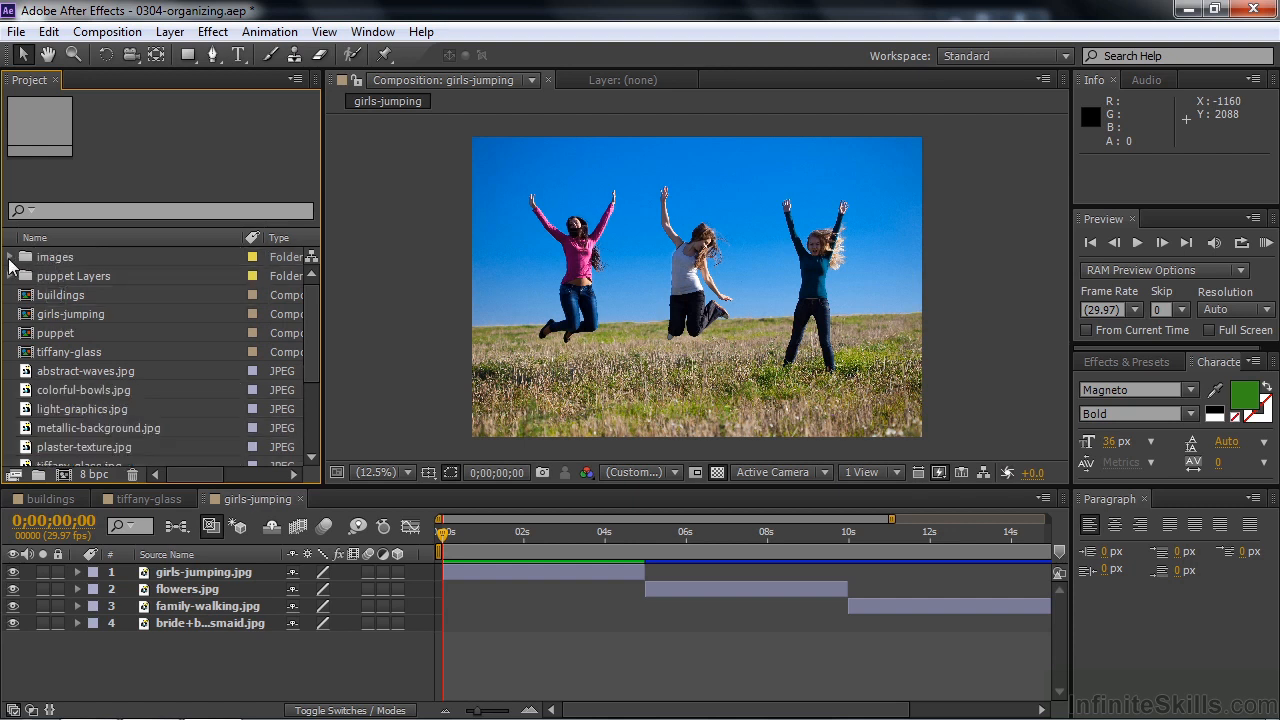
left_click(10, 258)
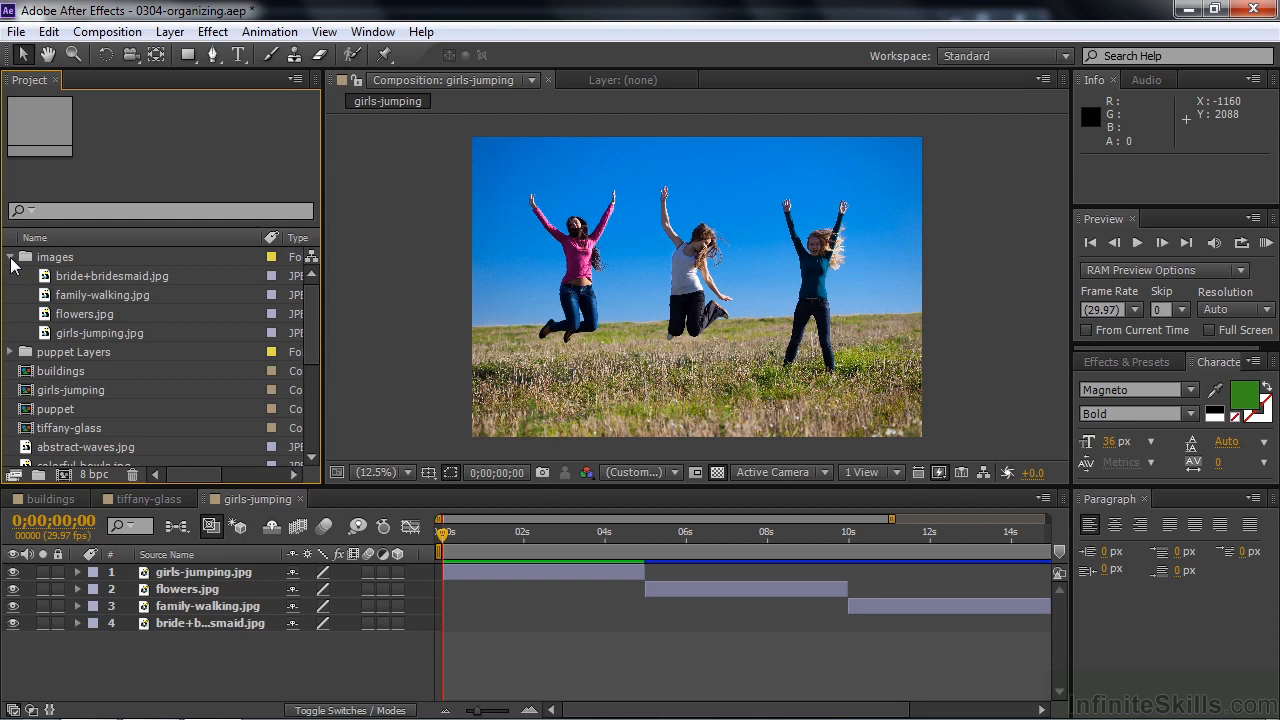
left_click(10, 258)
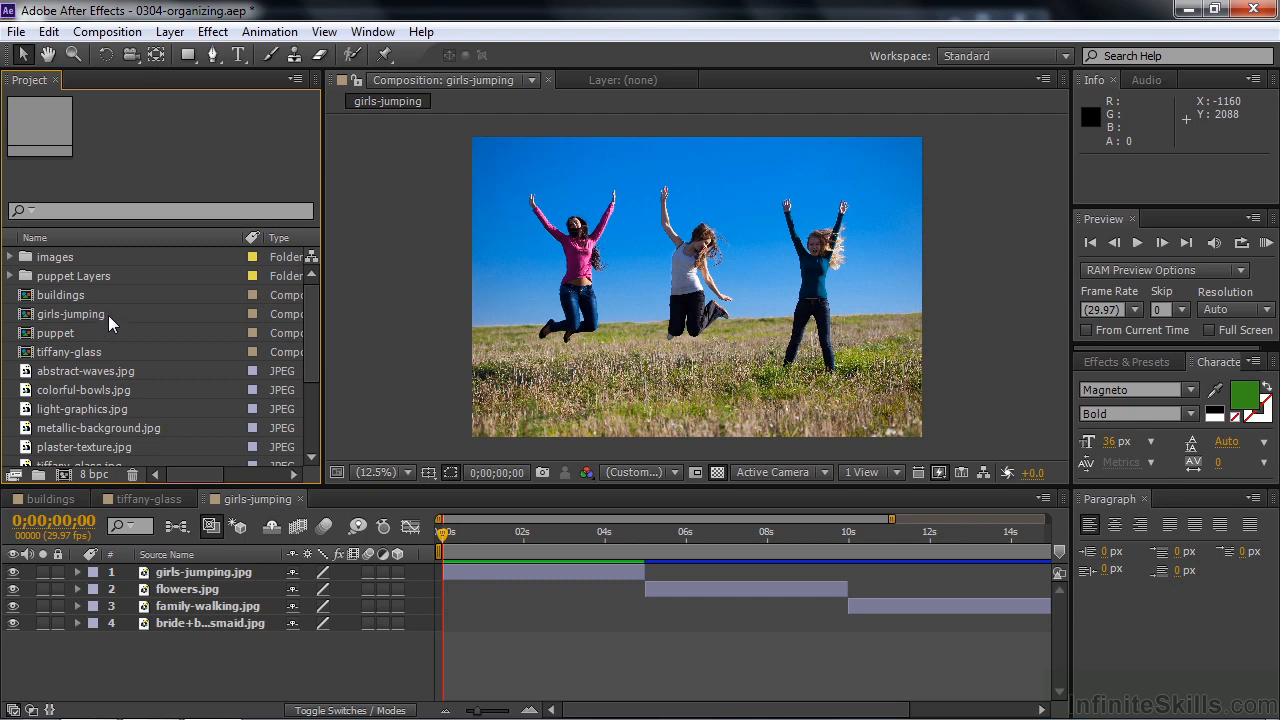
Step: Rename the girls-jumping composition as images comp
left_click(51, 313)
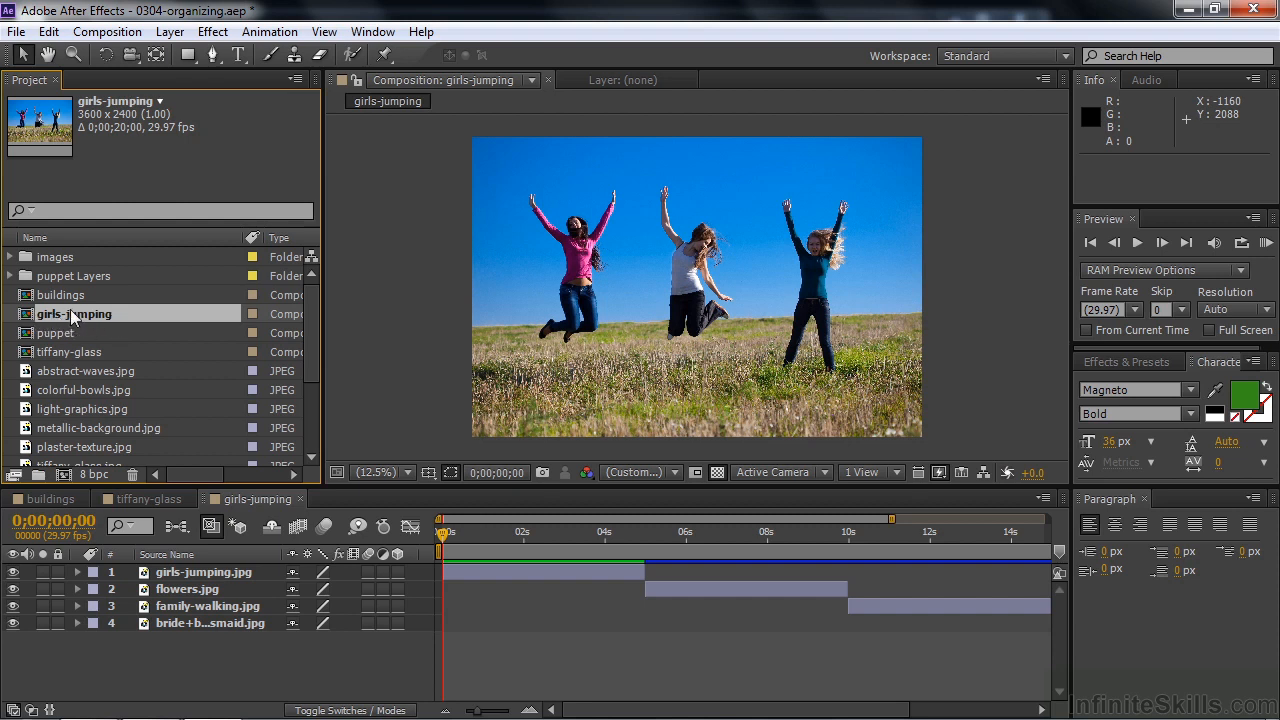
key("Return")
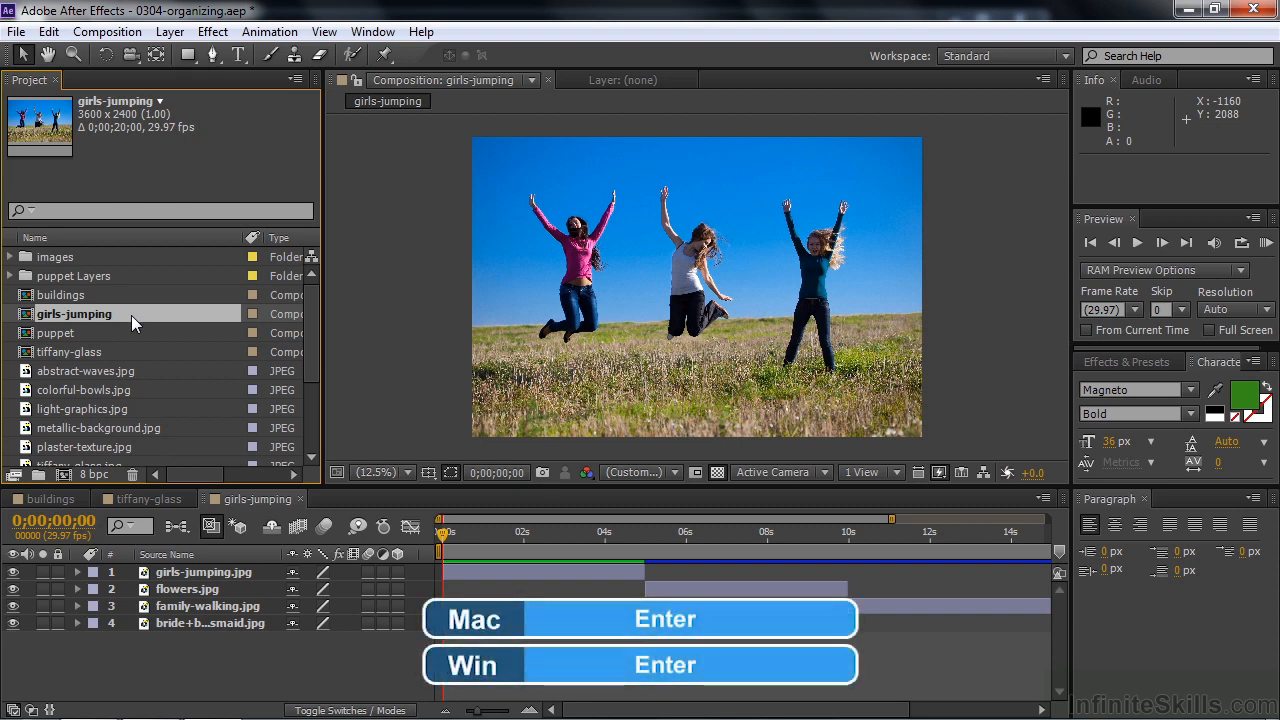
key("Return")
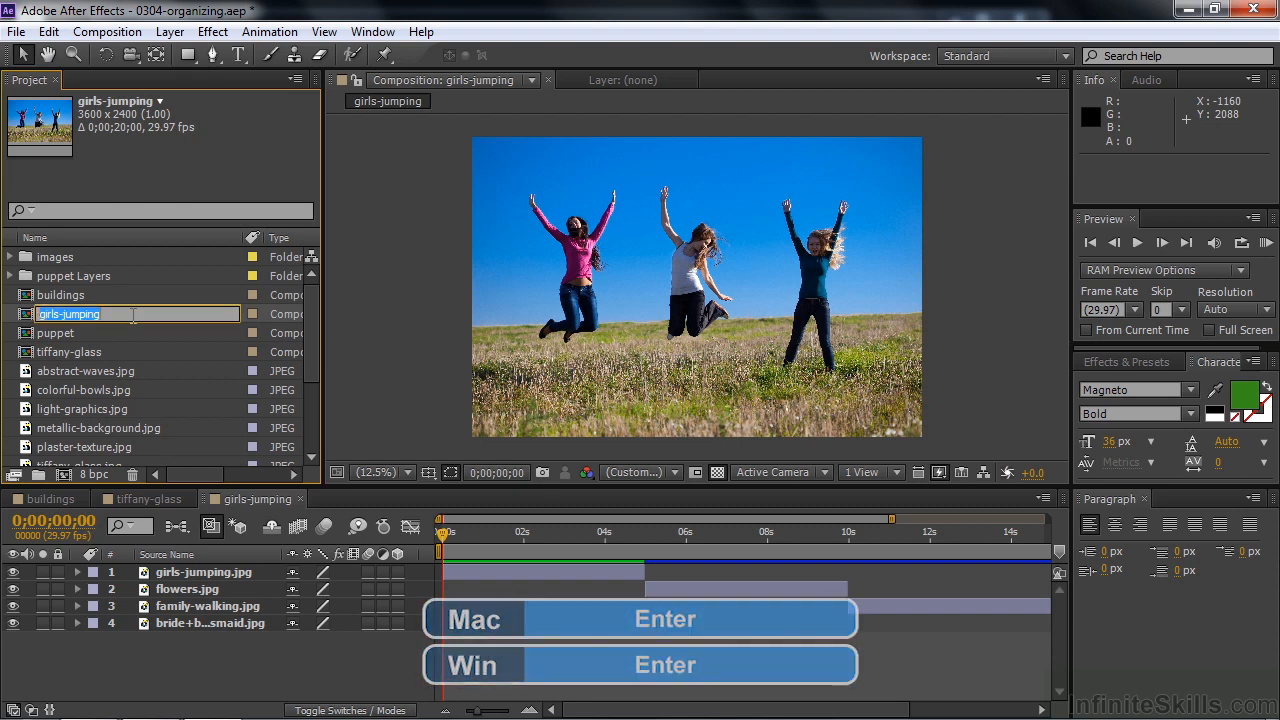
type("images comp")
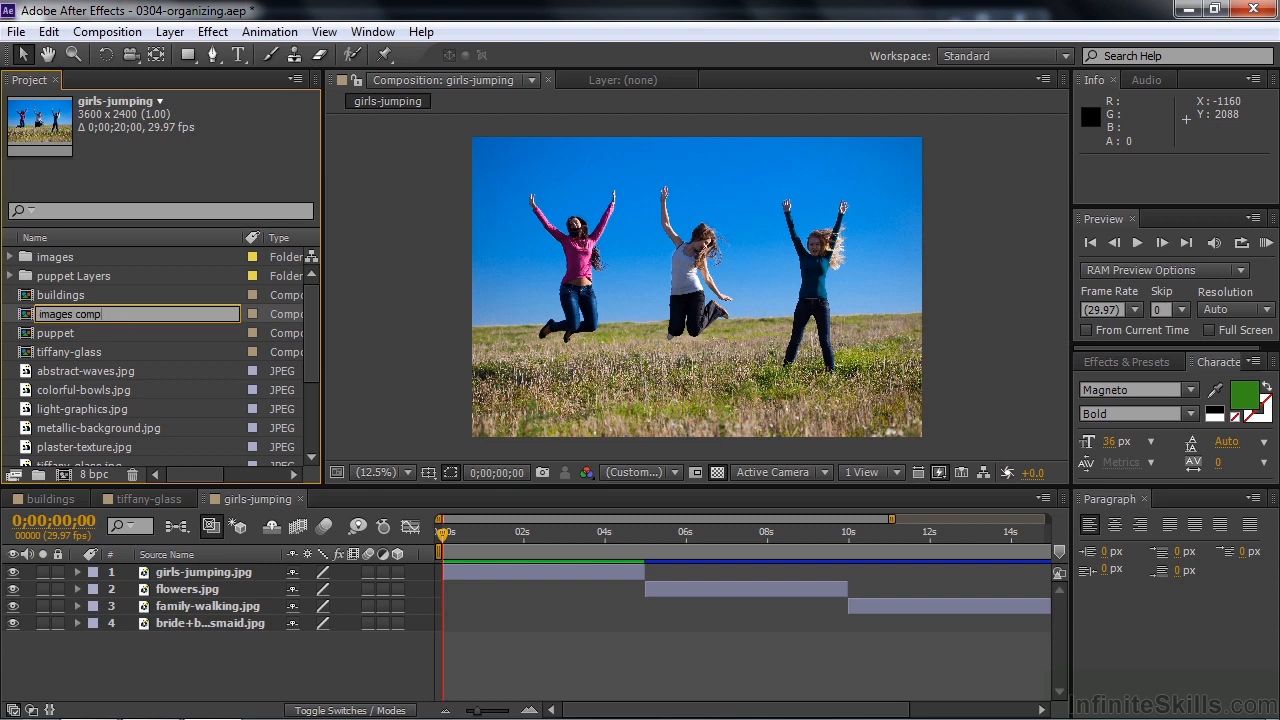
key("Return")
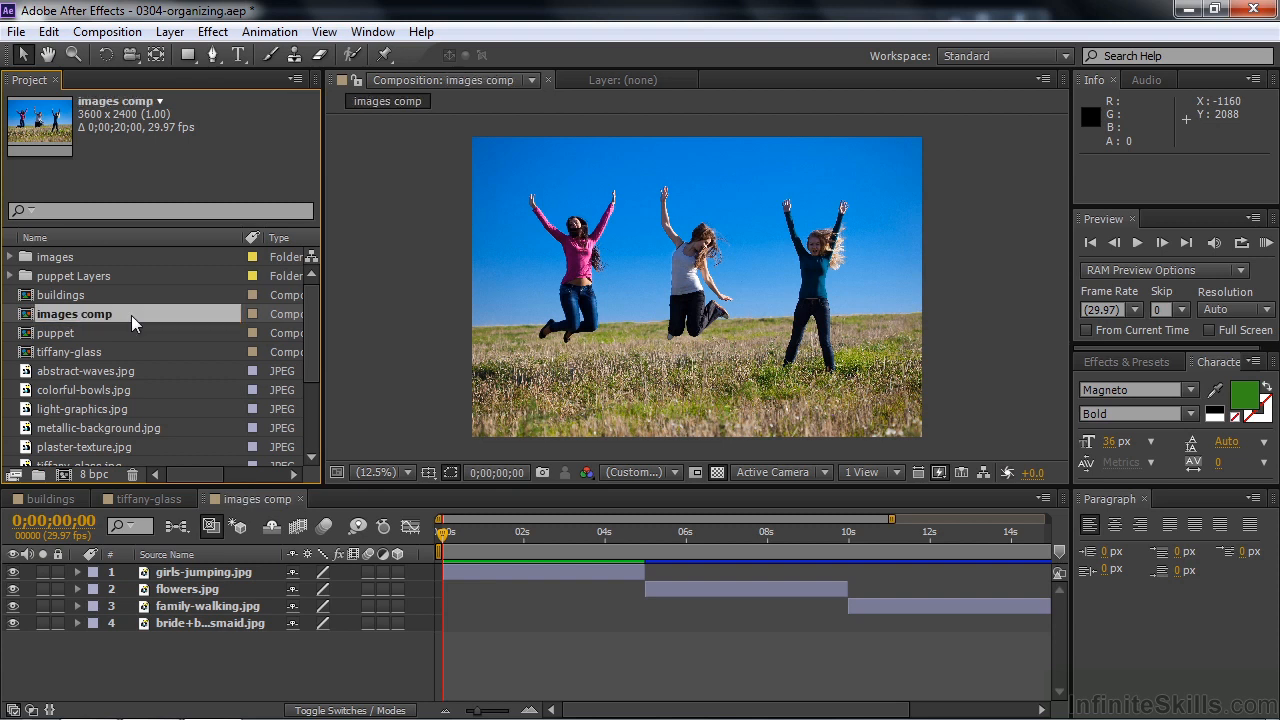
Step: Move the images comp composition into the images folder and check the folder's contents
left_click_drag(38, 318, 51, 262)
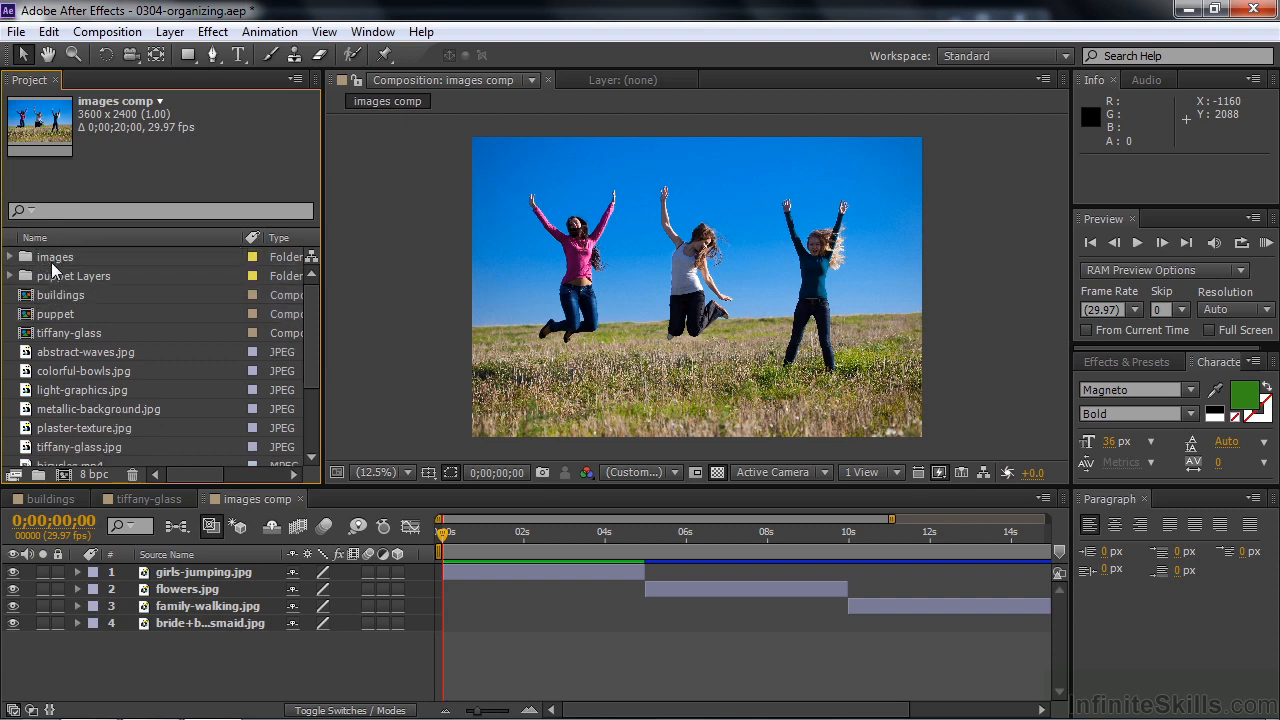
left_click(12, 258)
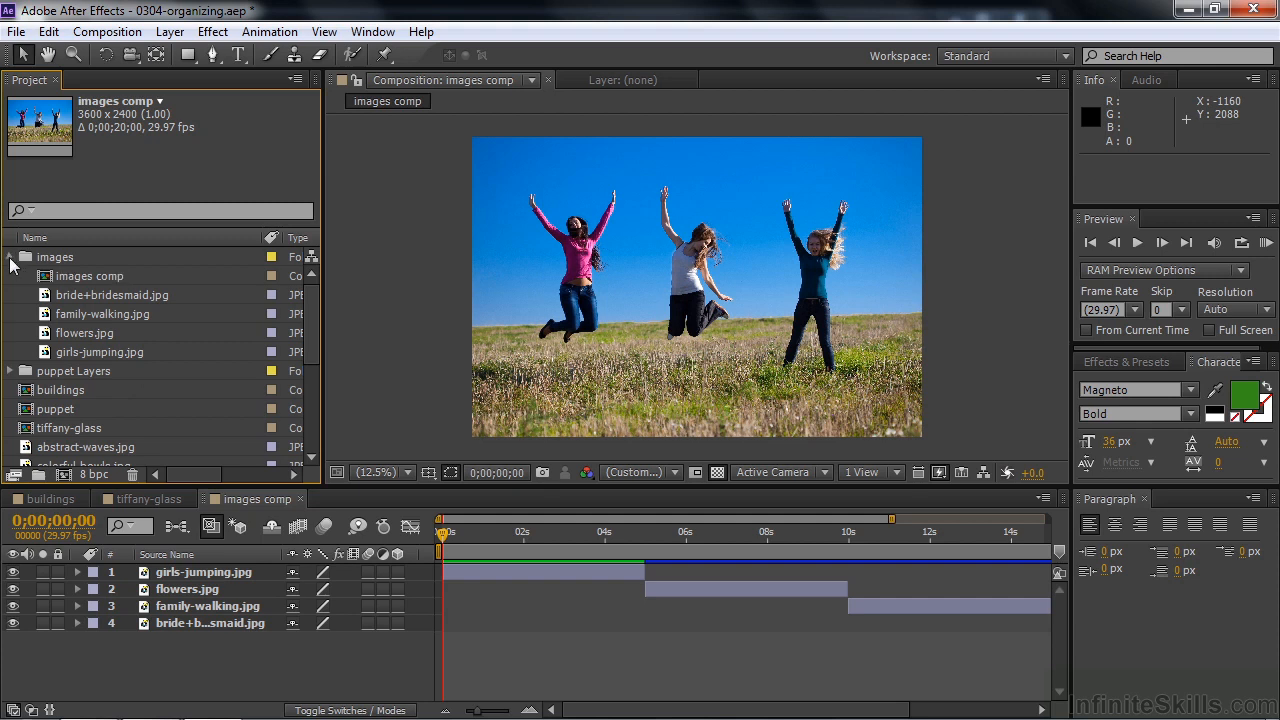
left_click(10, 258)
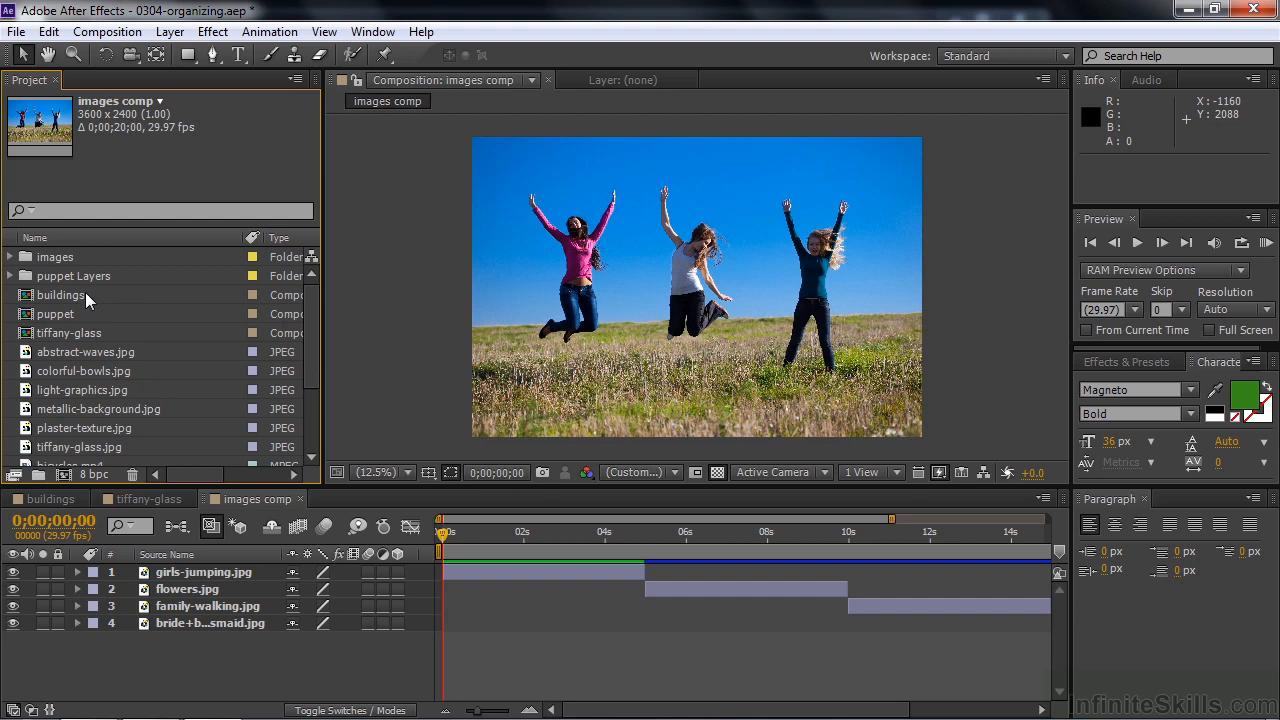
Step: Rename the puppet composition as puppet comp and move it into the puppet Layers folder
left_click_drag(308, 328, 302, 291)
left_click(11, 277)
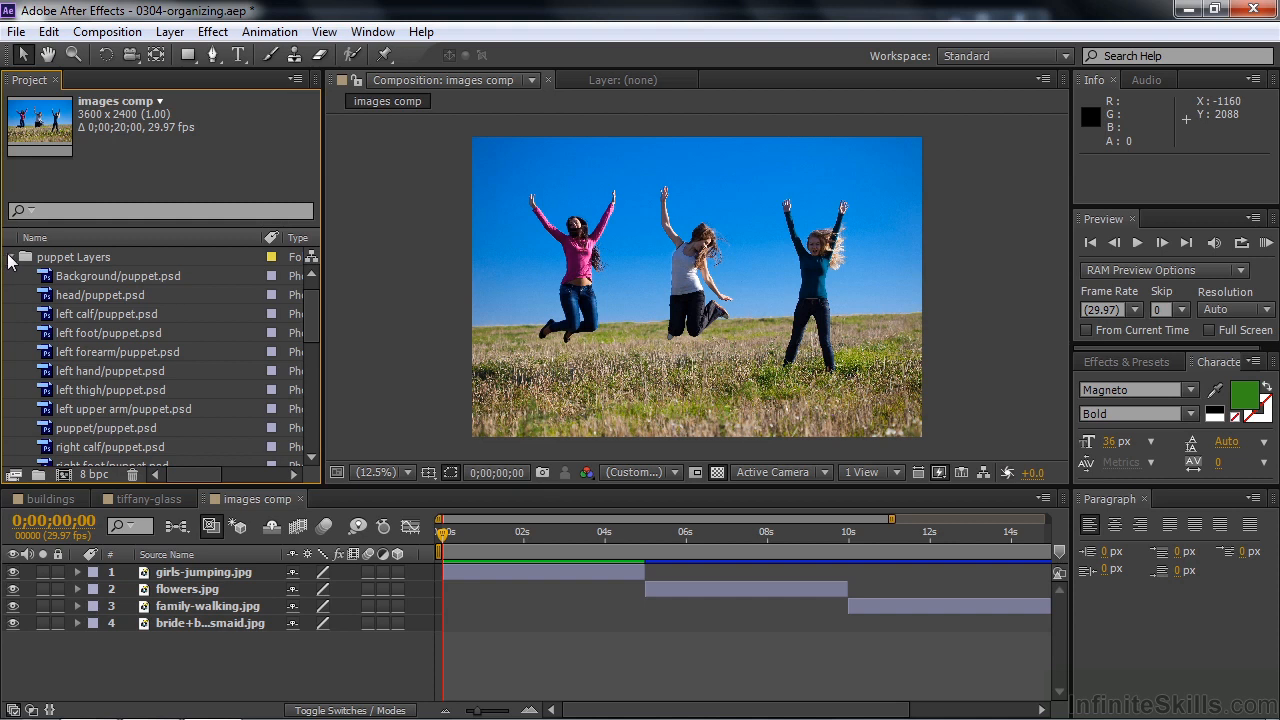
left_click(10, 258)
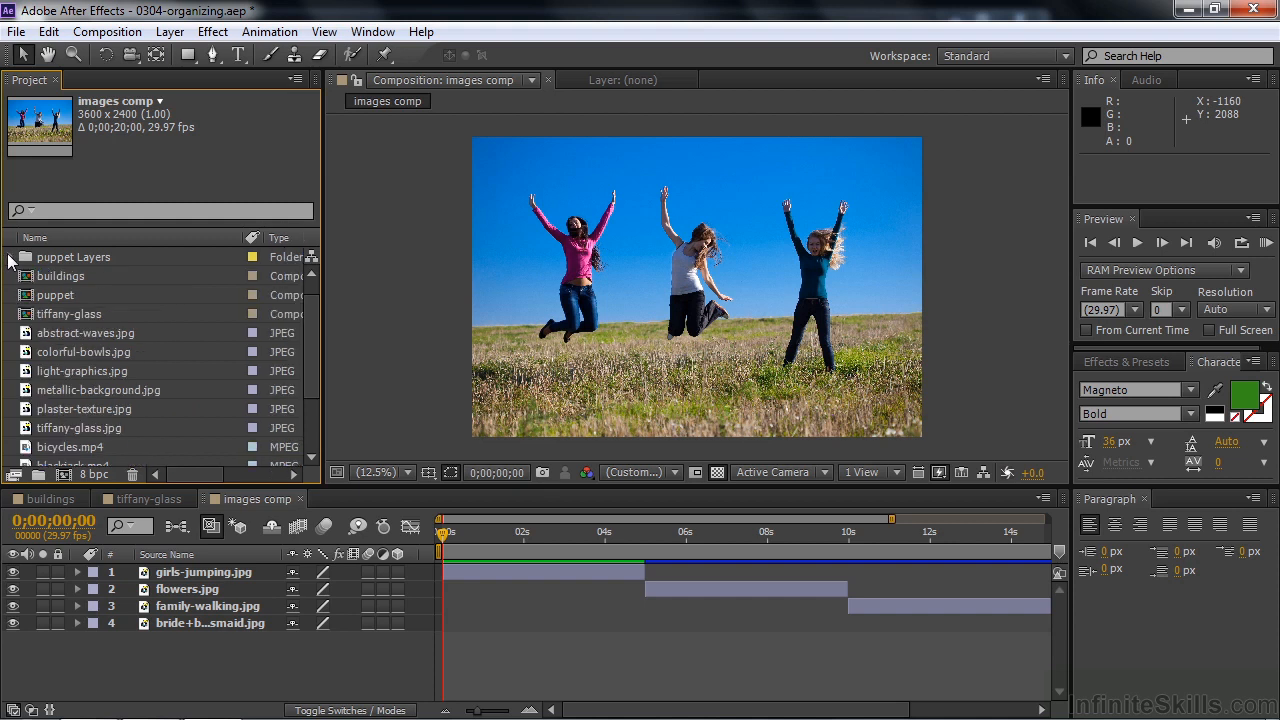
left_click(58, 295)
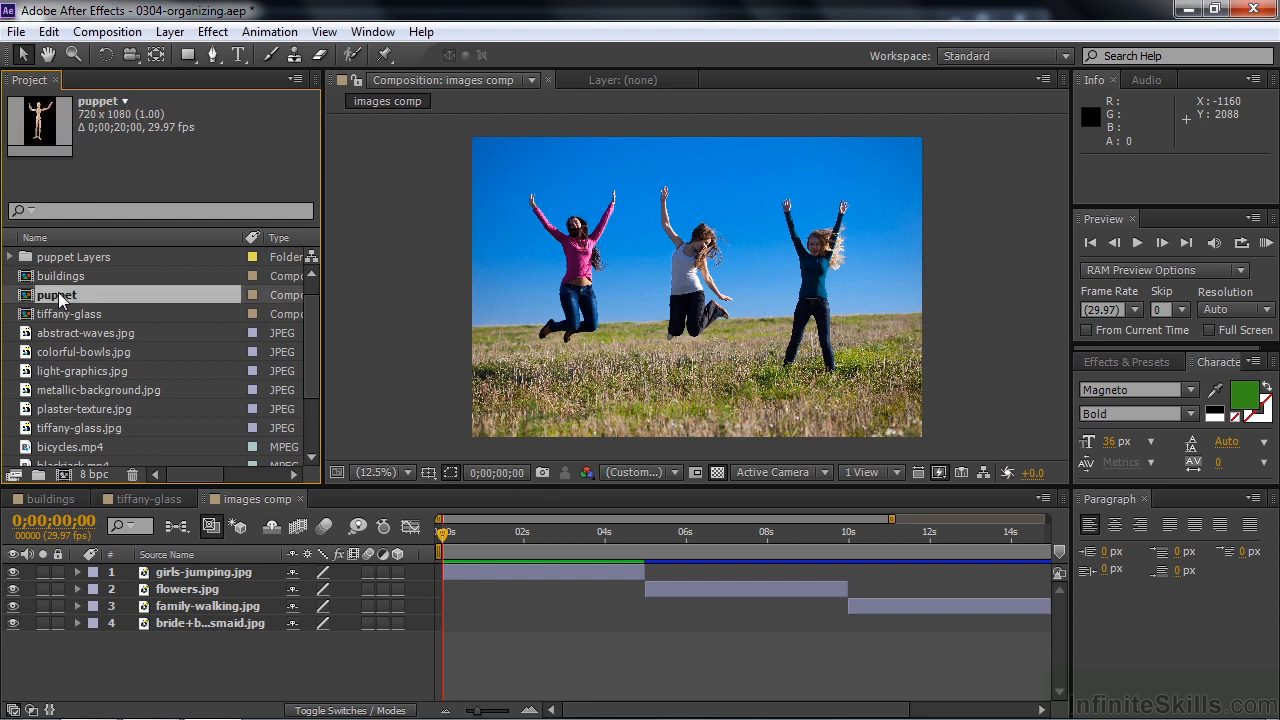
key("Return")
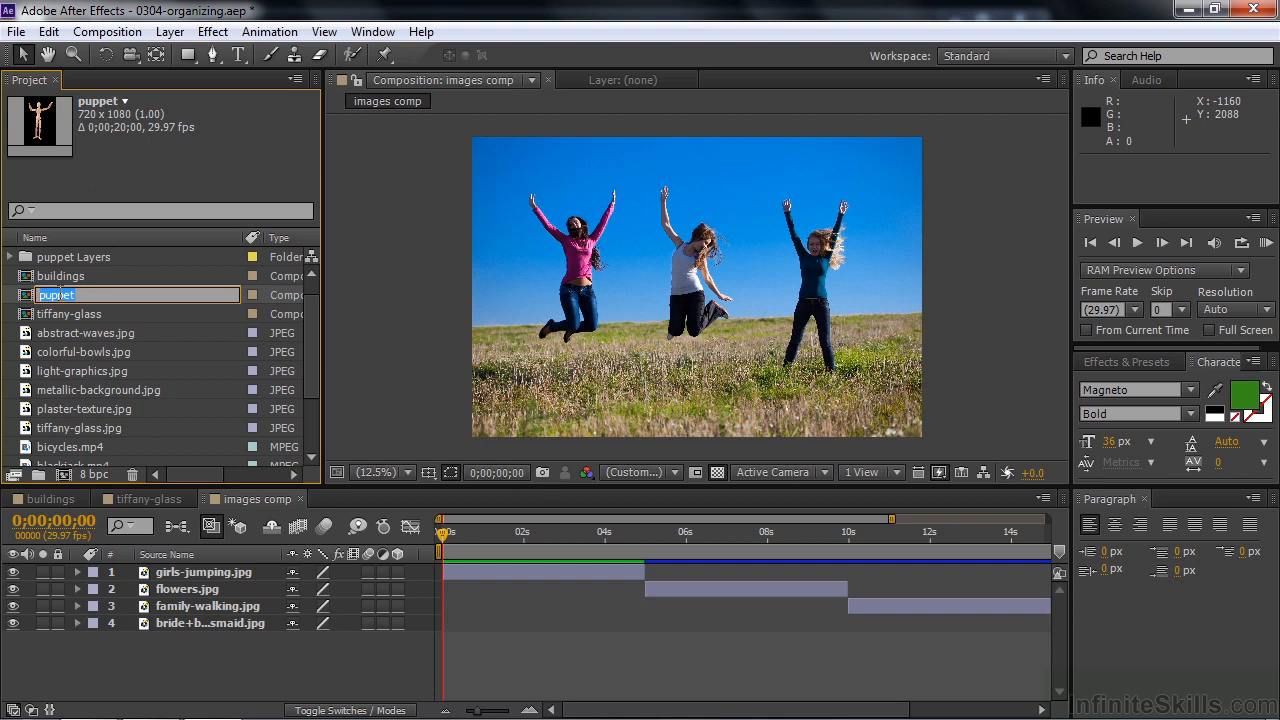
key("End")
type("comp")
key("Return")
left_click_drag(60, 297, 48, 273)
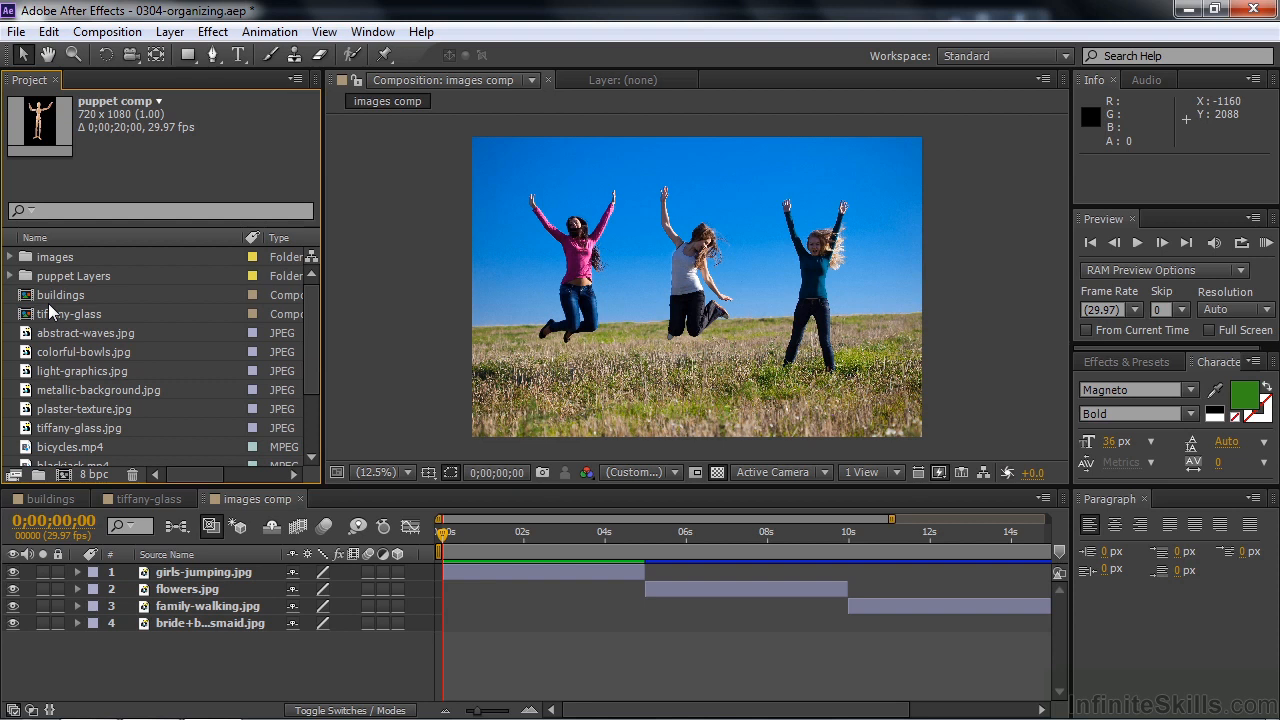
Step: Add a full-frame dark yellow solid (#525A11) to images comp and check the Solids folder's contents
right_click(166, 649)
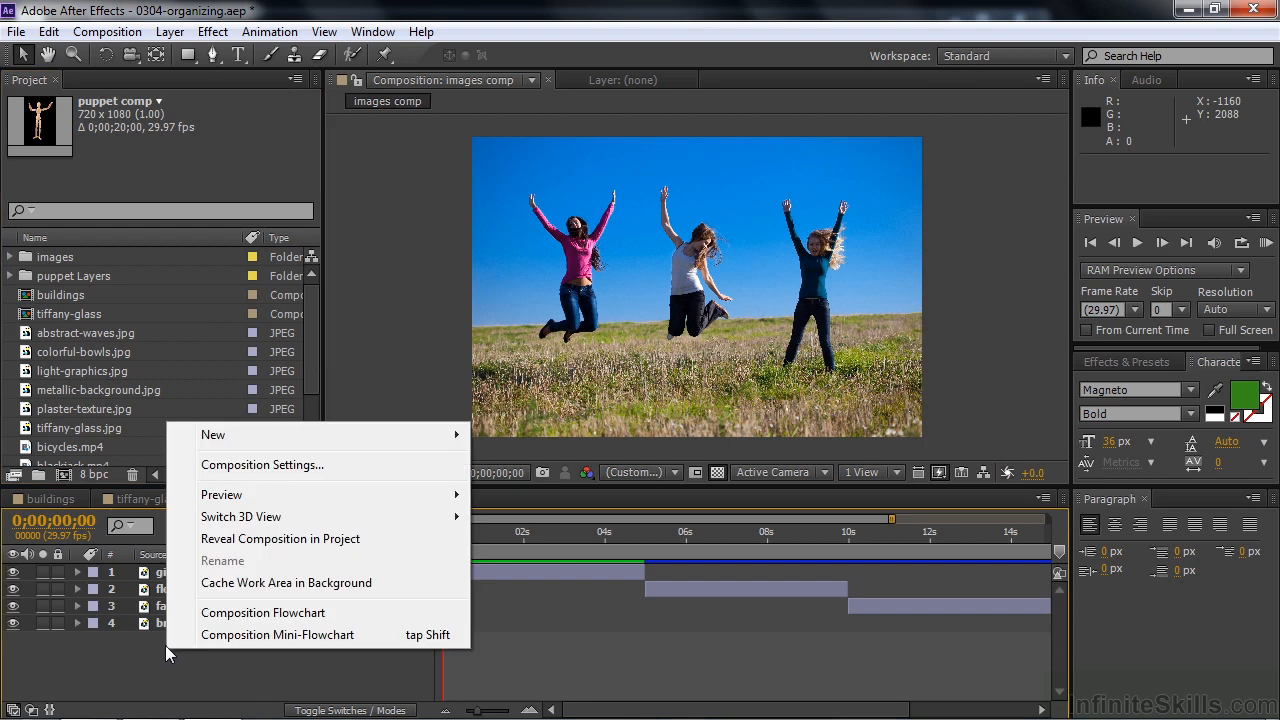
mouse_move(275, 452)
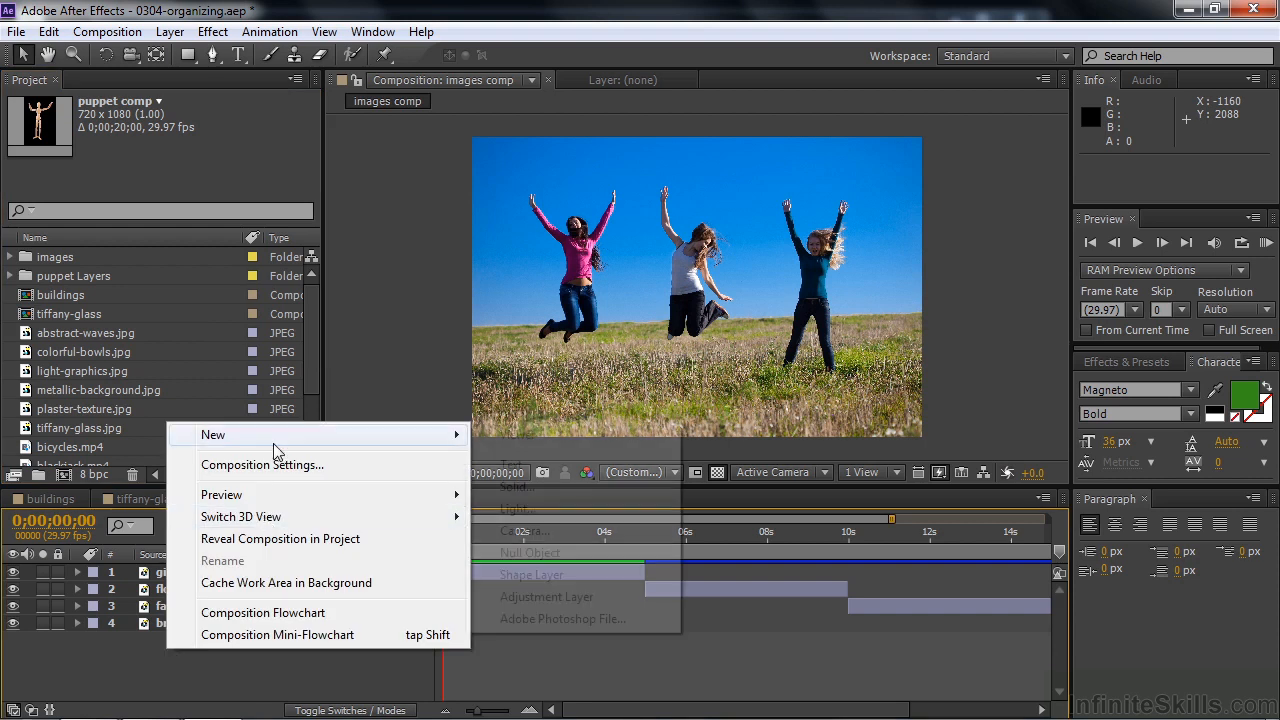
left_click(548, 487)
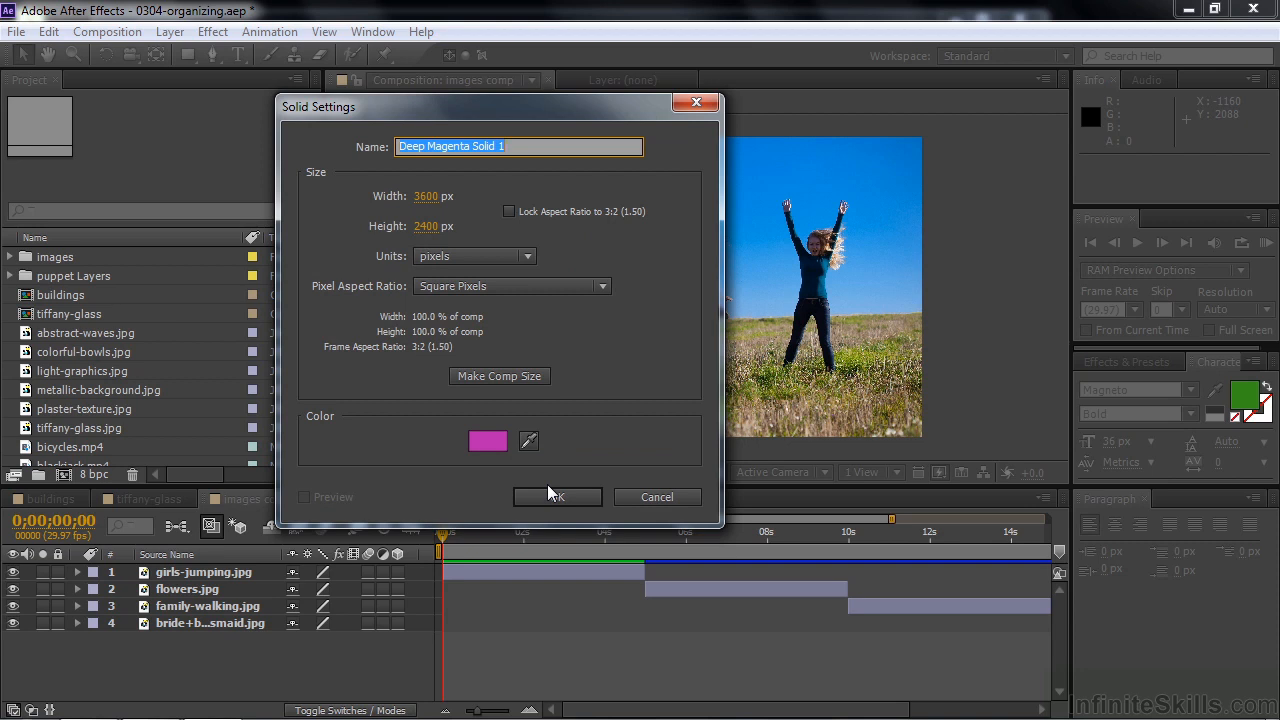
left_click(491, 444)
left_click(553, 392)
left_click(482, 342)
left_click(698, 185)
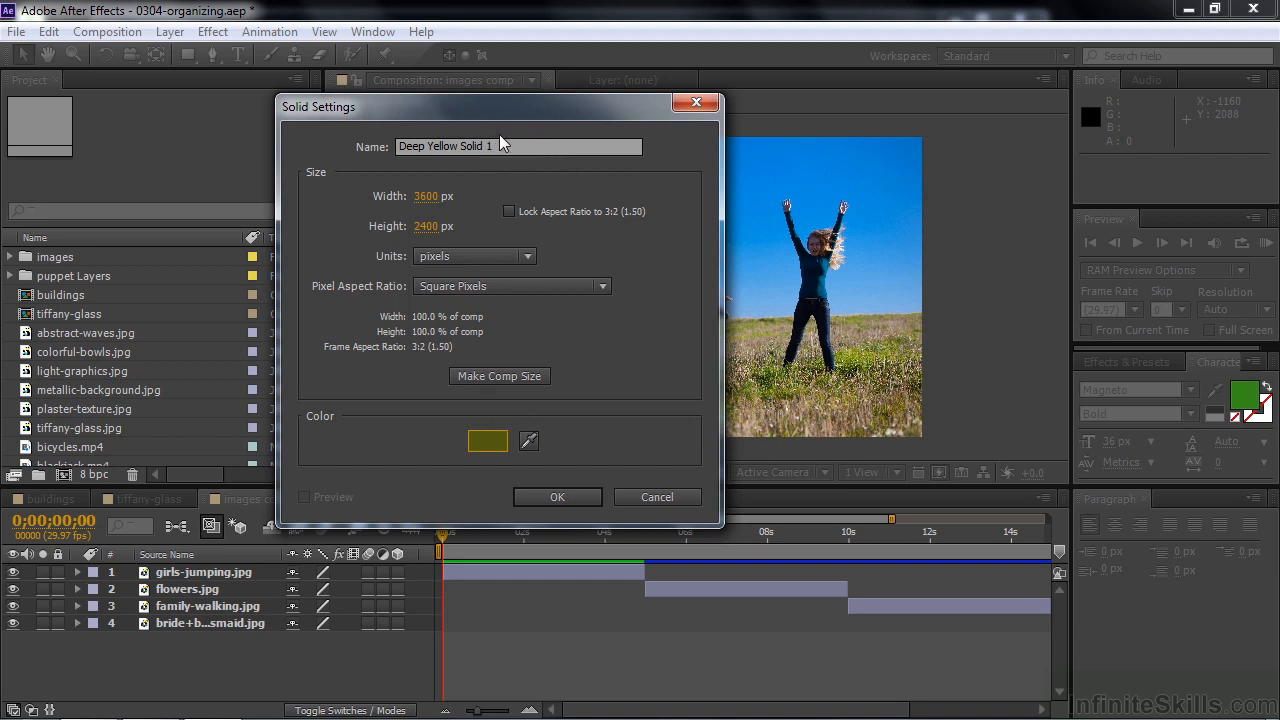
left_click(556, 497)
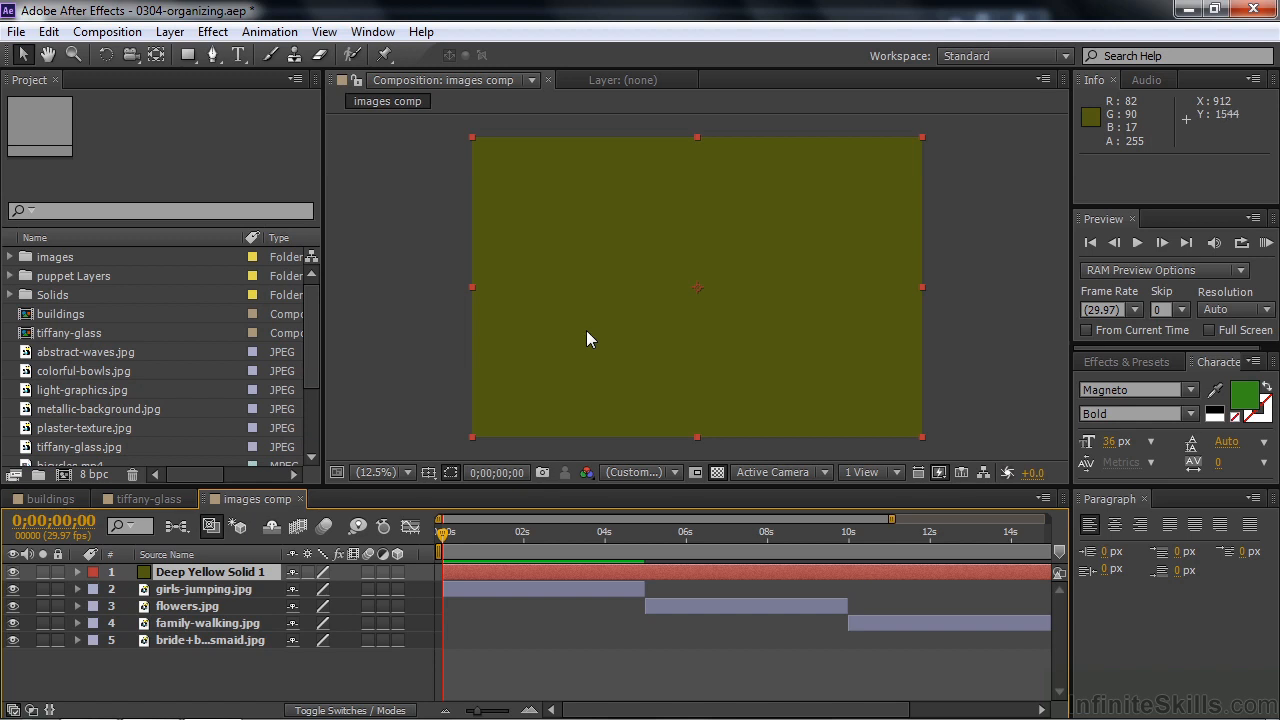
left_click(11, 295)
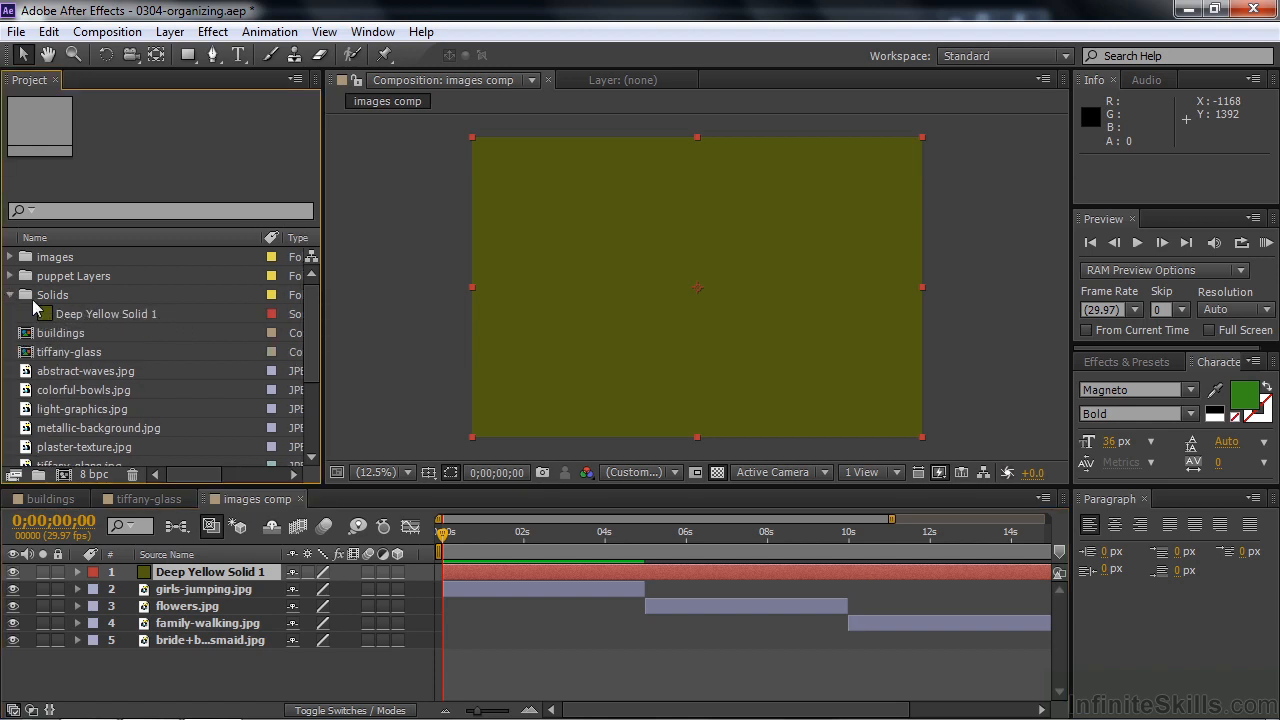
left_click(11, 295)
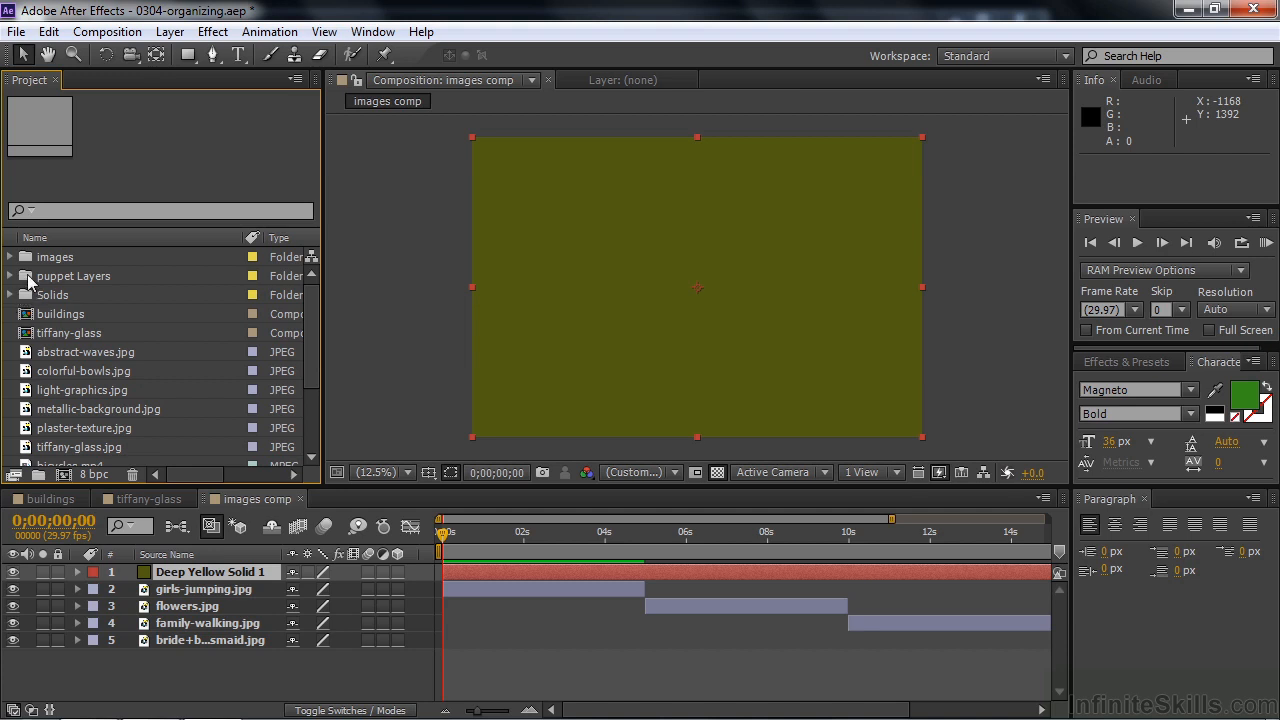
left_click(30, 281)
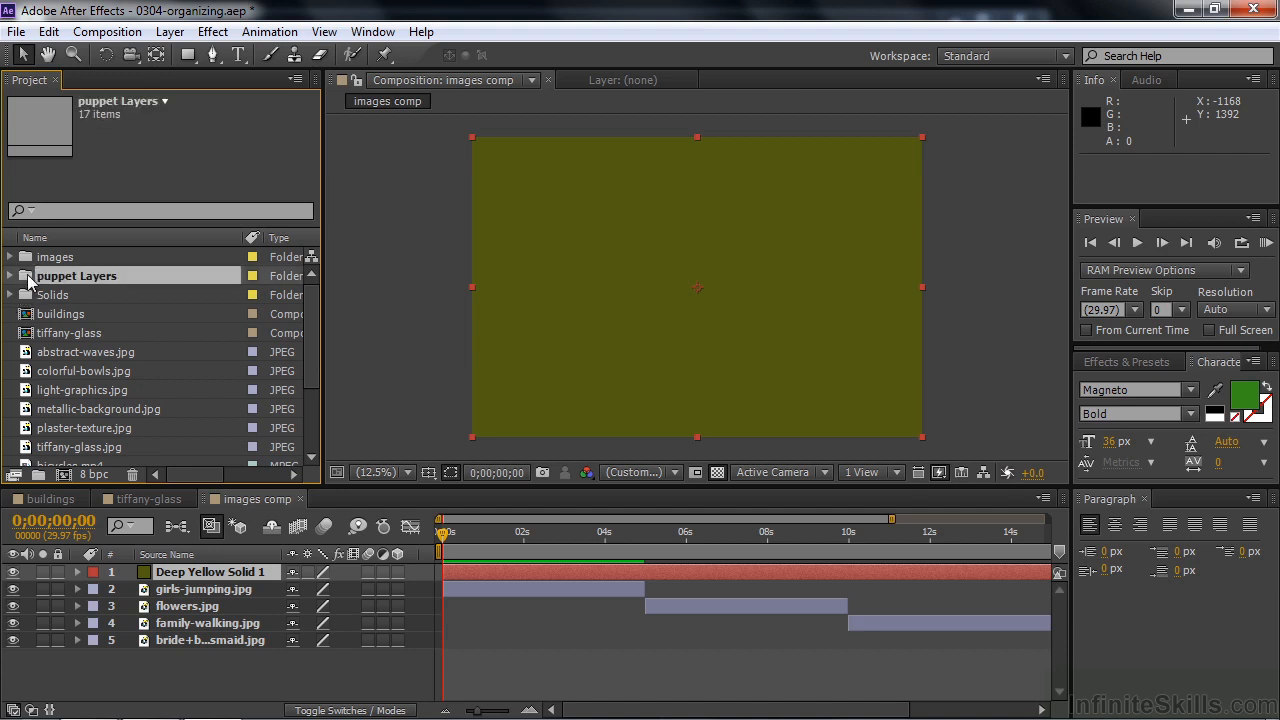
Step: Add a second full-frame solid to images comp, coloured deep blue (#1836A7)
right_click(115, 680)
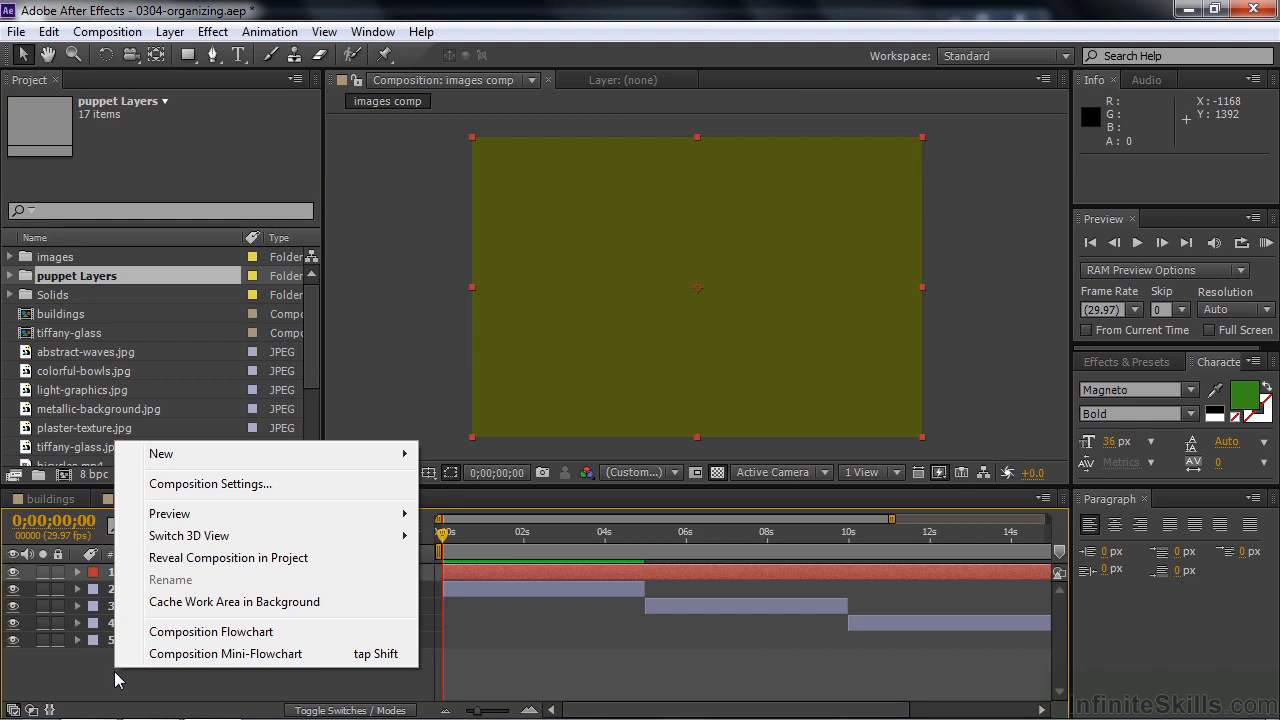
mouse_move(200, 457)
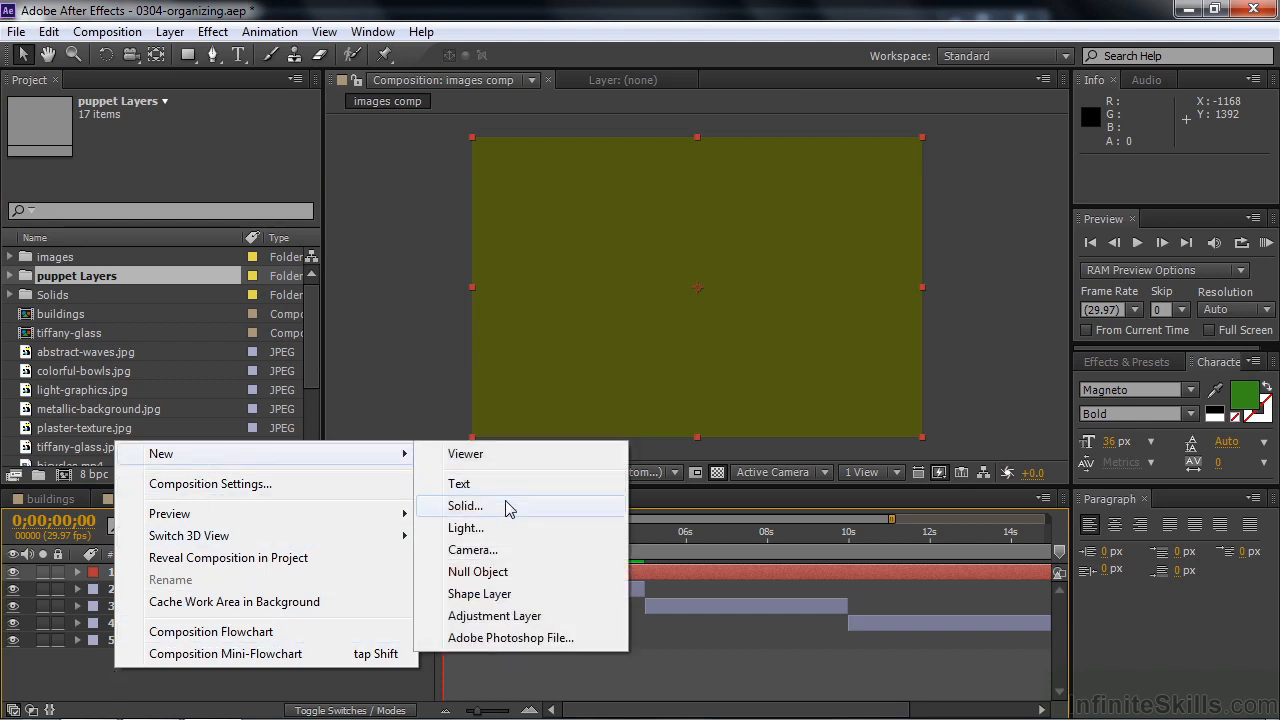
left_click(504, 505)
left_click(492, 439)
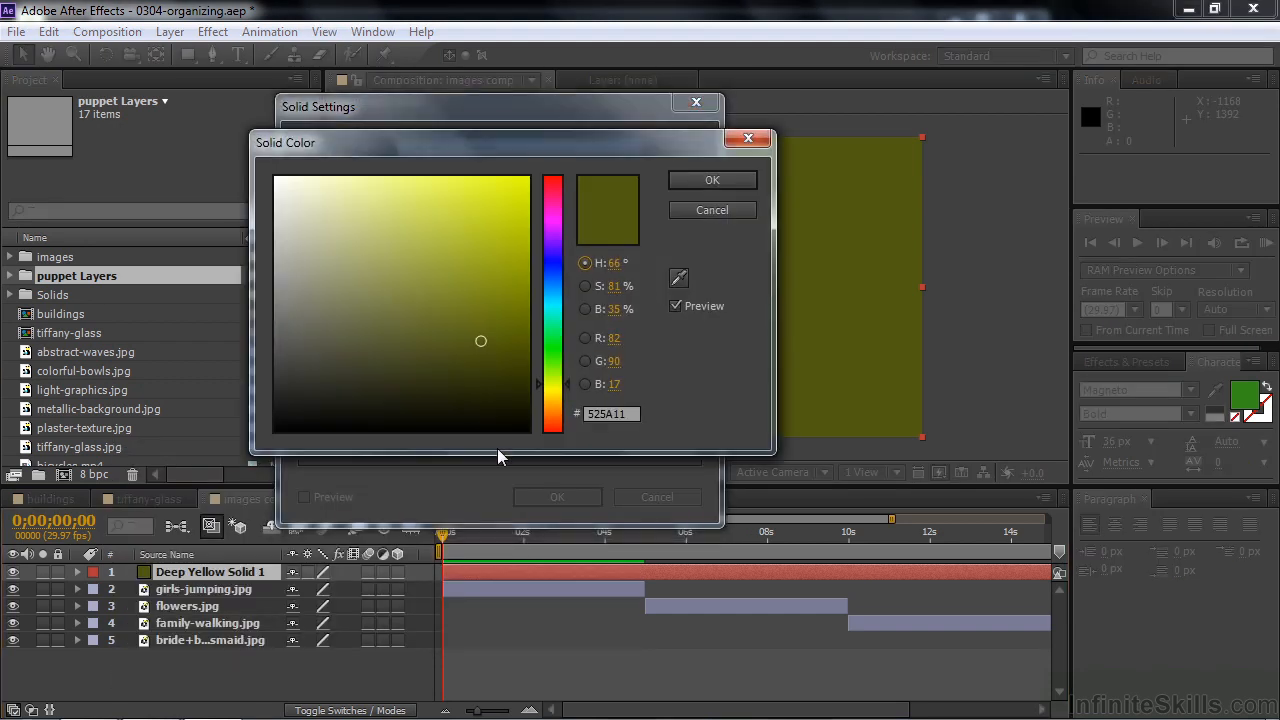
left_click(553, 270)
left_click(492, 264)
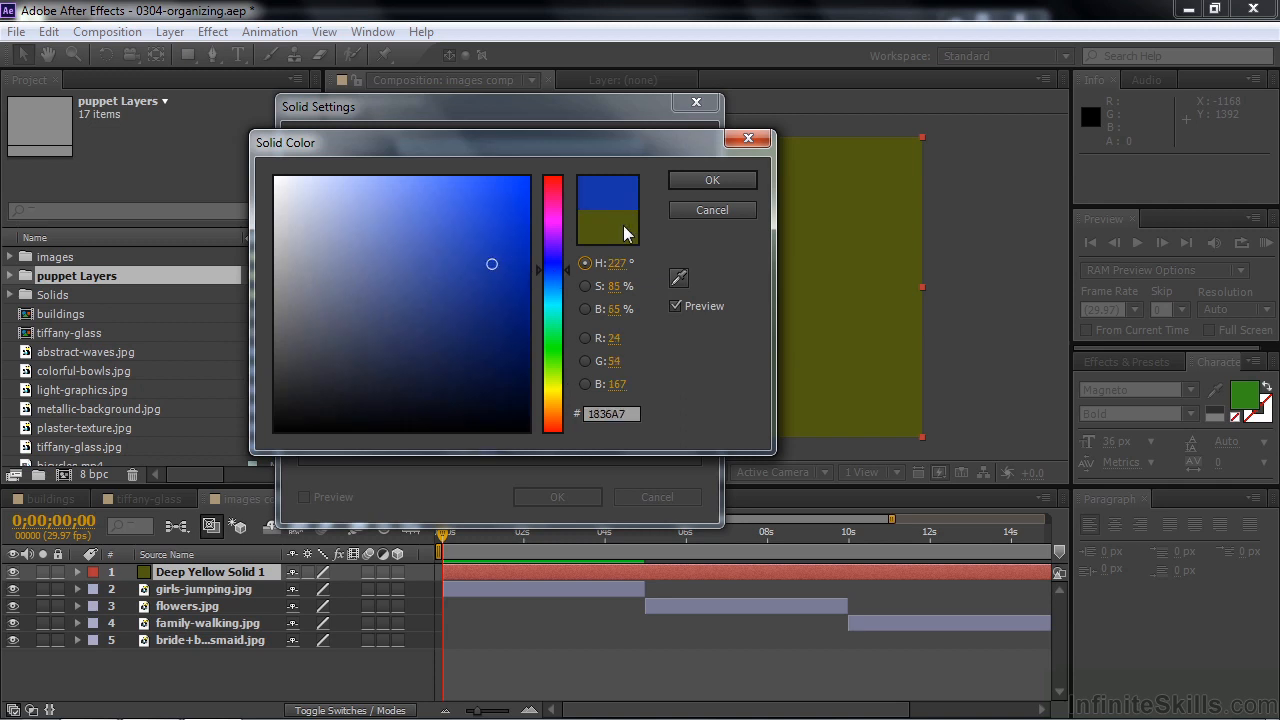
left_click(711, 181)
left_click(569, 495)
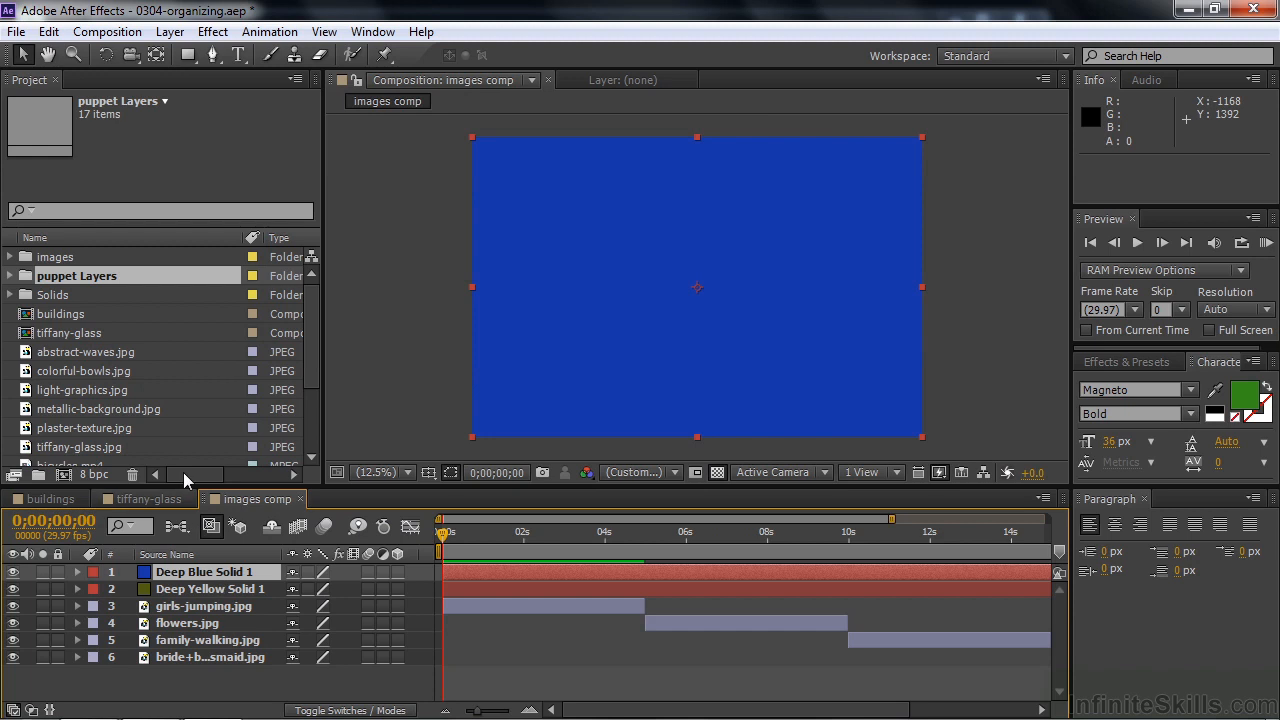
Step: Examine the contents of the puppet Layers folder and the Solids folder, leaving both collapsed
left_click(10, 277)
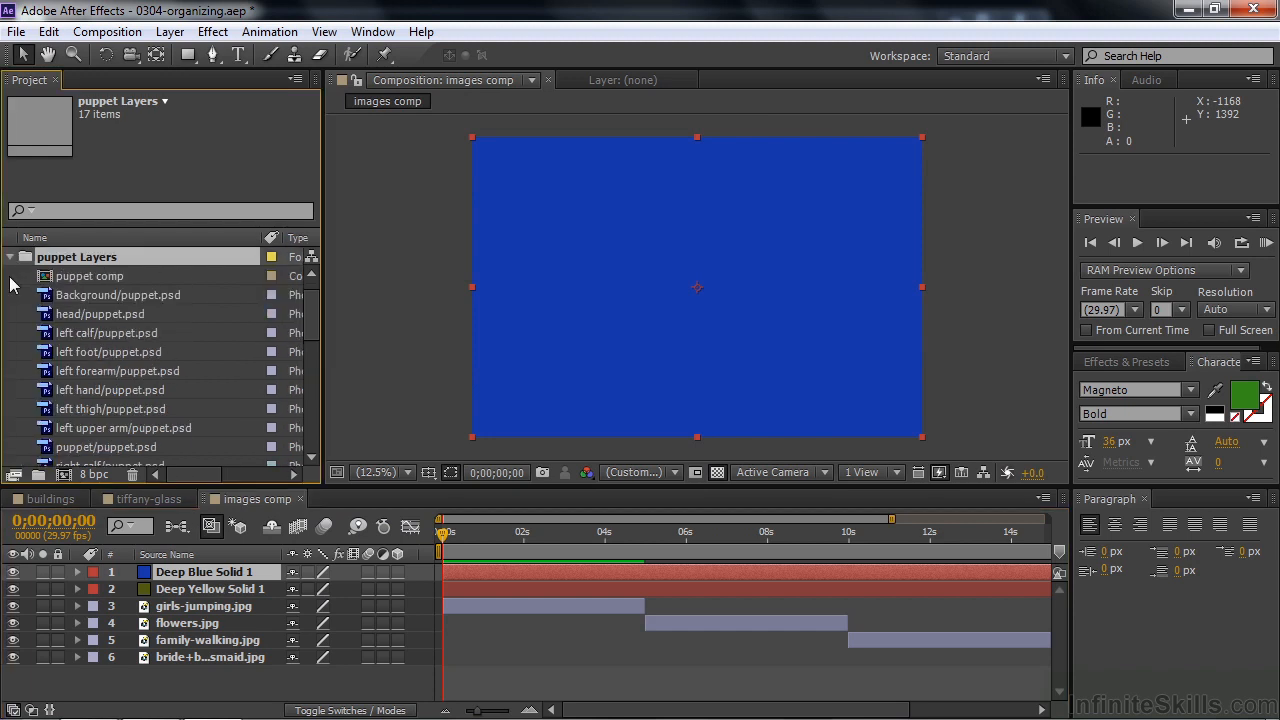
scroll(314, 340, "down", 2)
scroll(314, 334, "down", 3)
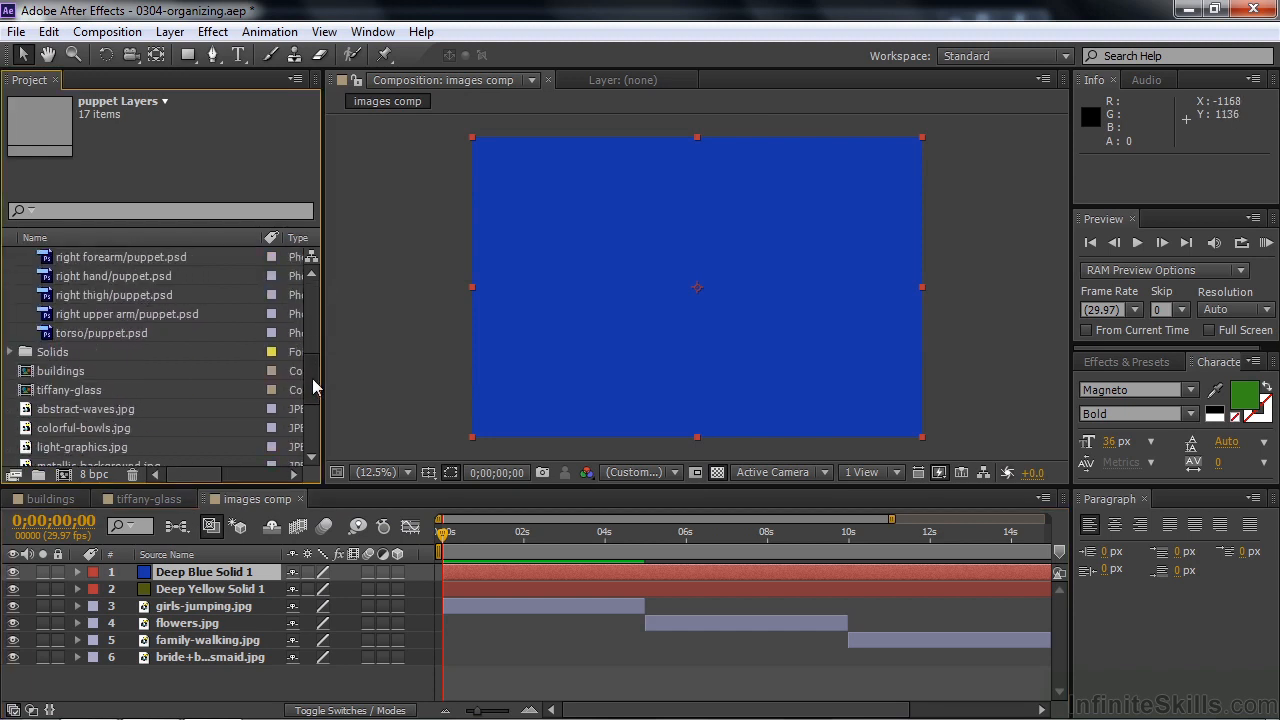
scroll(319, 339, "up", 5)
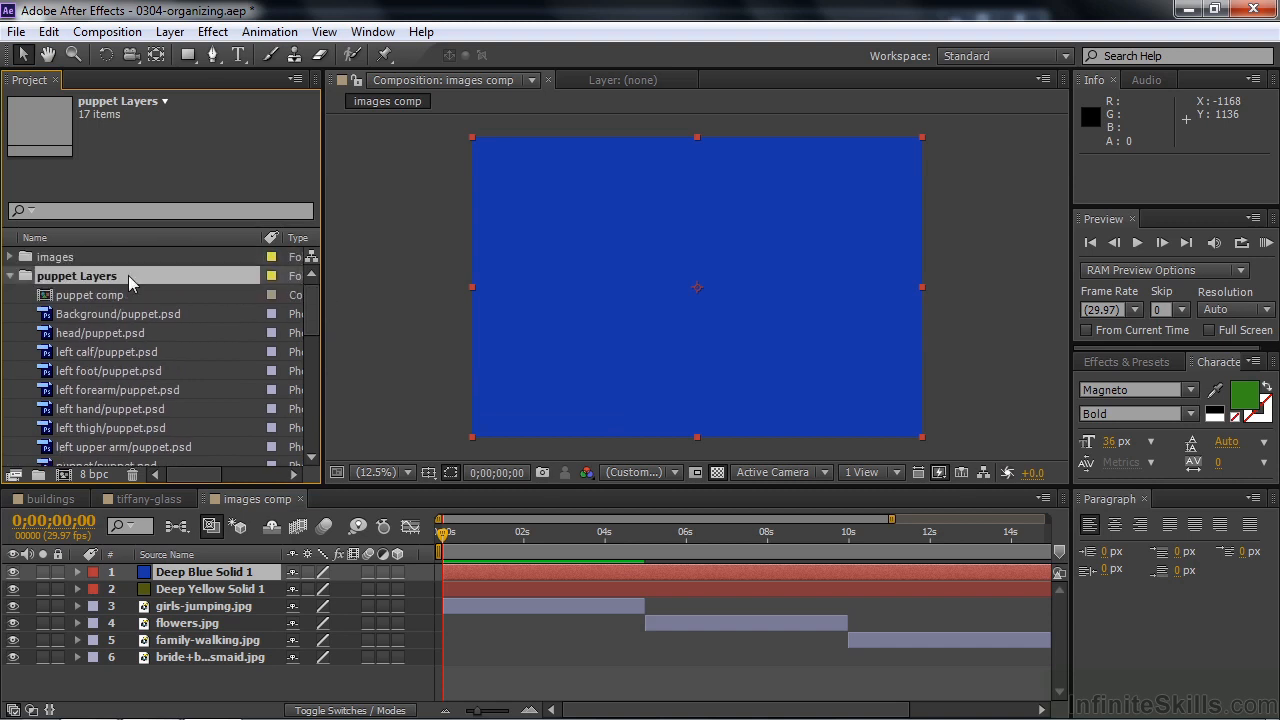
left_click(11, 276)
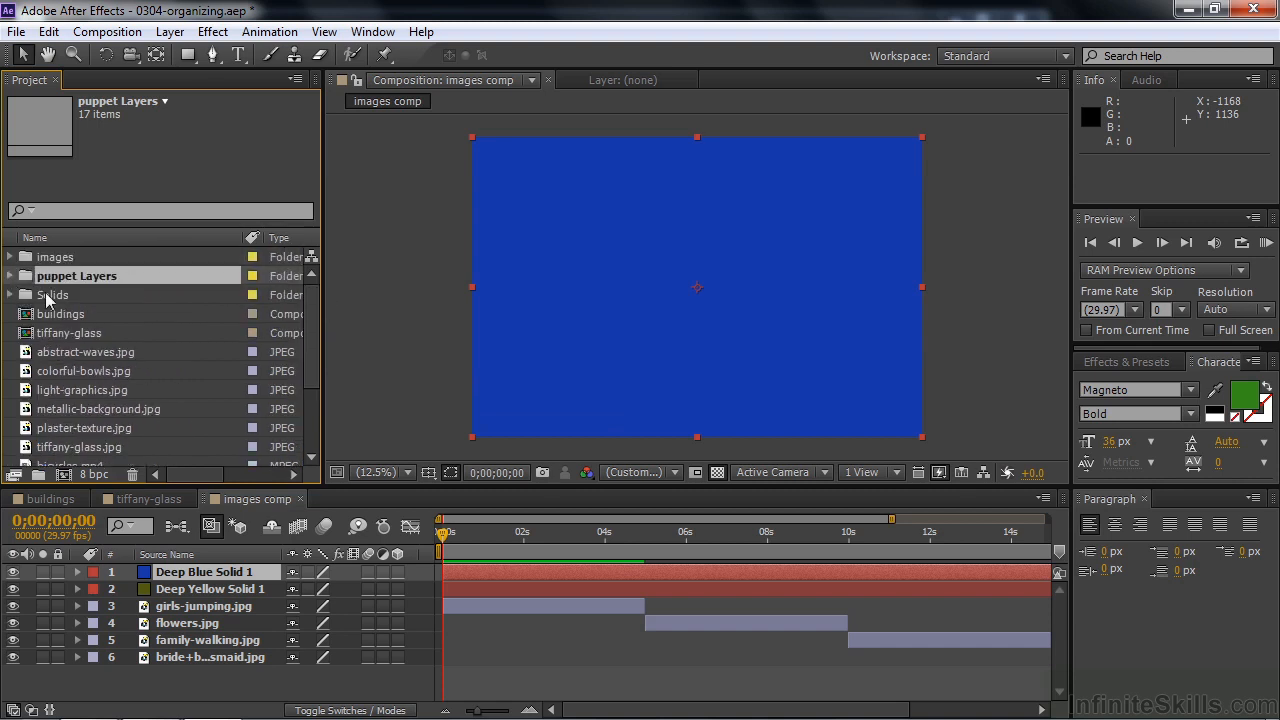
left_click(11, 295)
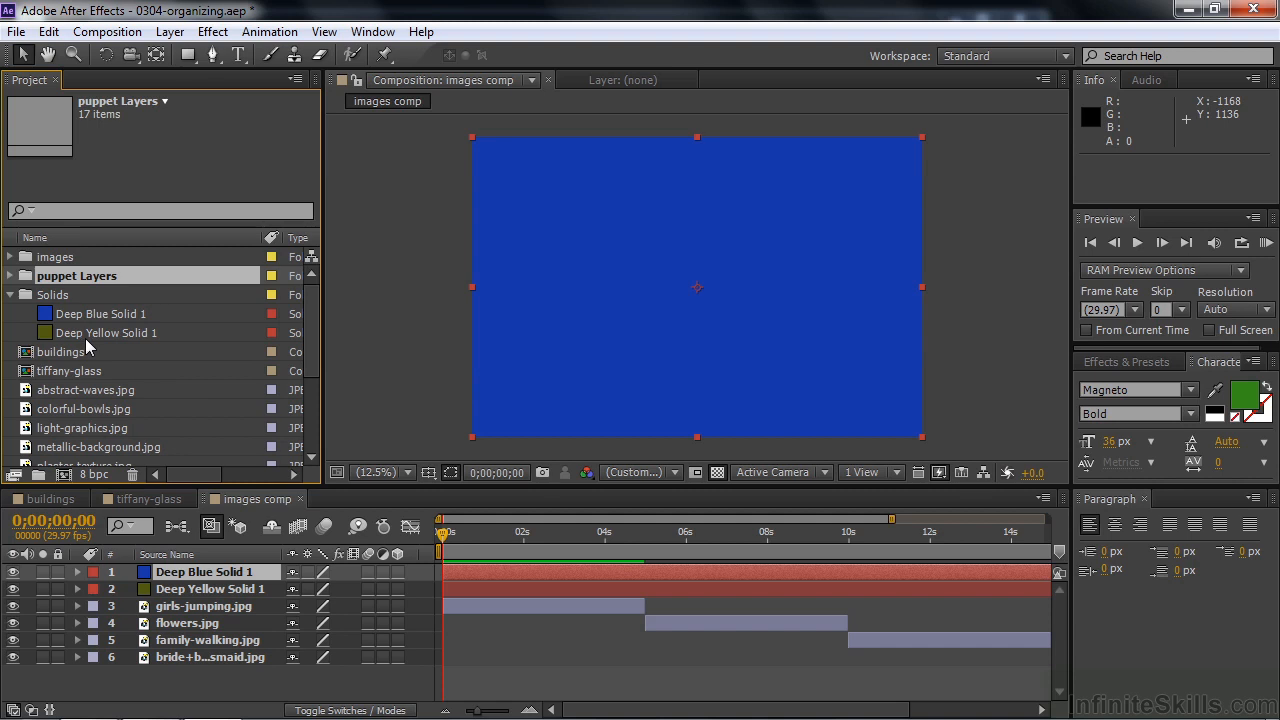
left_click(10, 296)
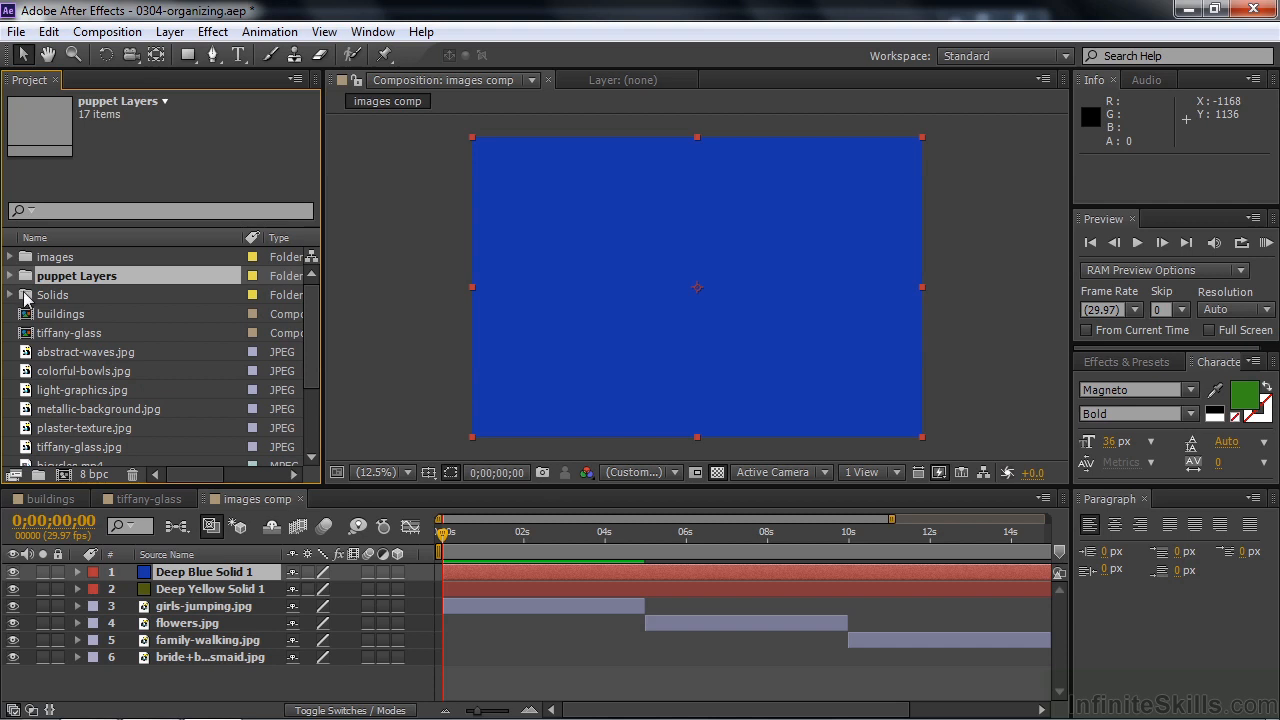
Step: Add a null object to images comp and check the Solids folder for it
right_click(266, 686)
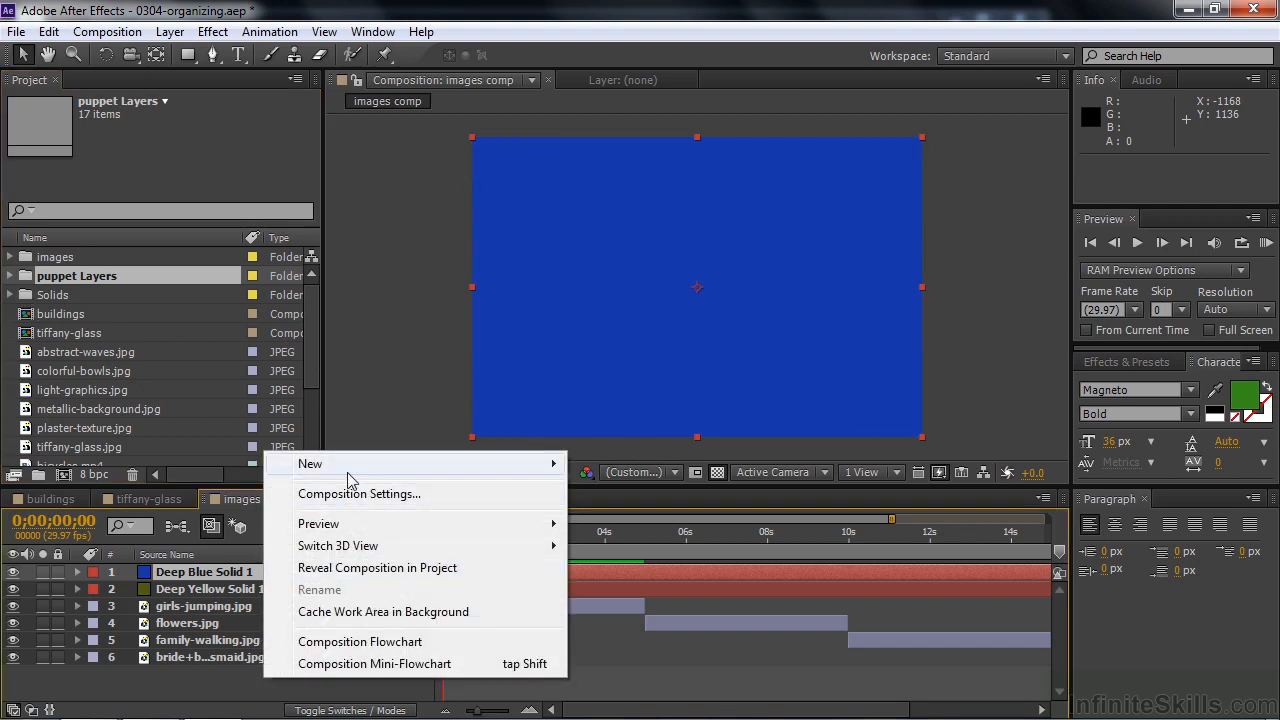
mouse_move(349, 478)
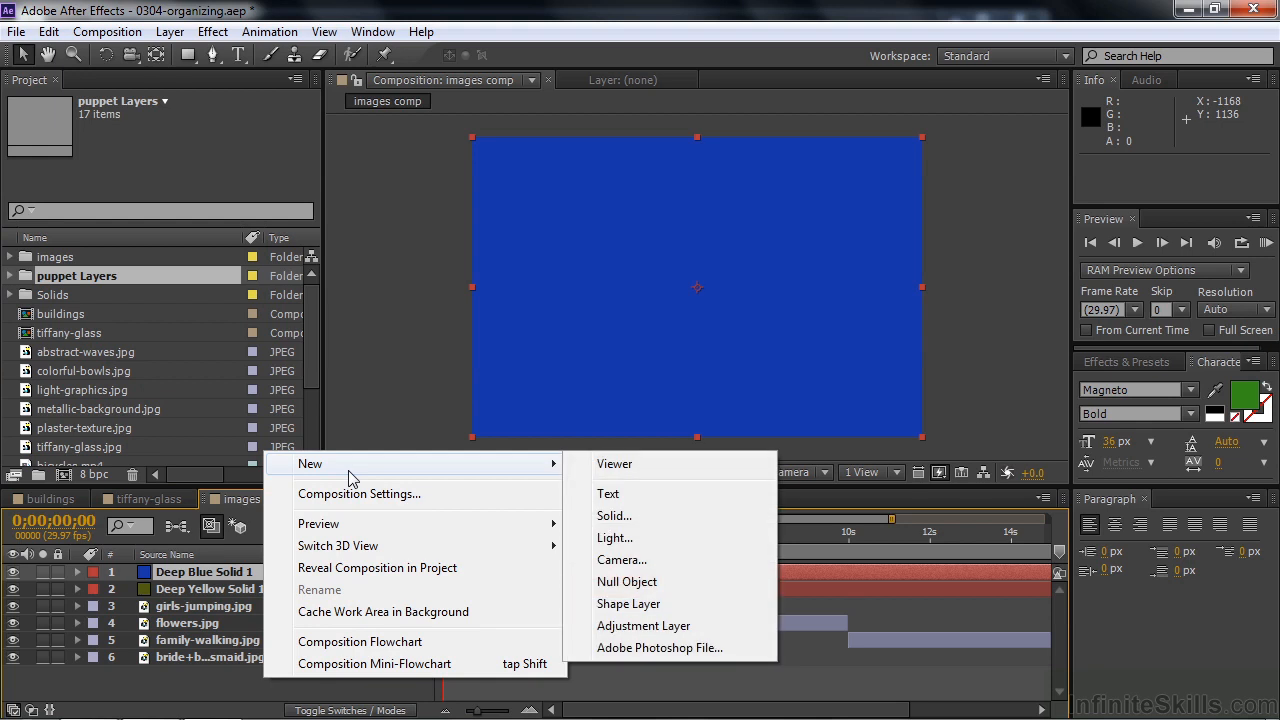
left_click(605, 583)
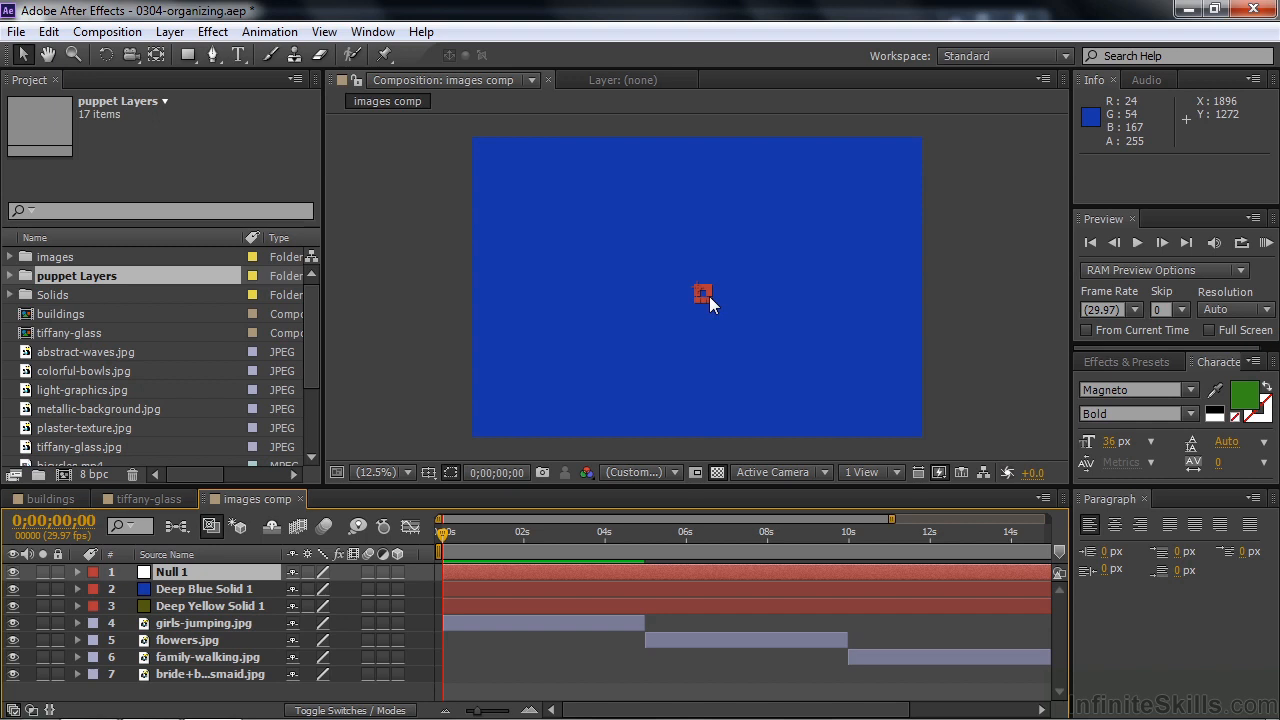
left_click(11, 295)
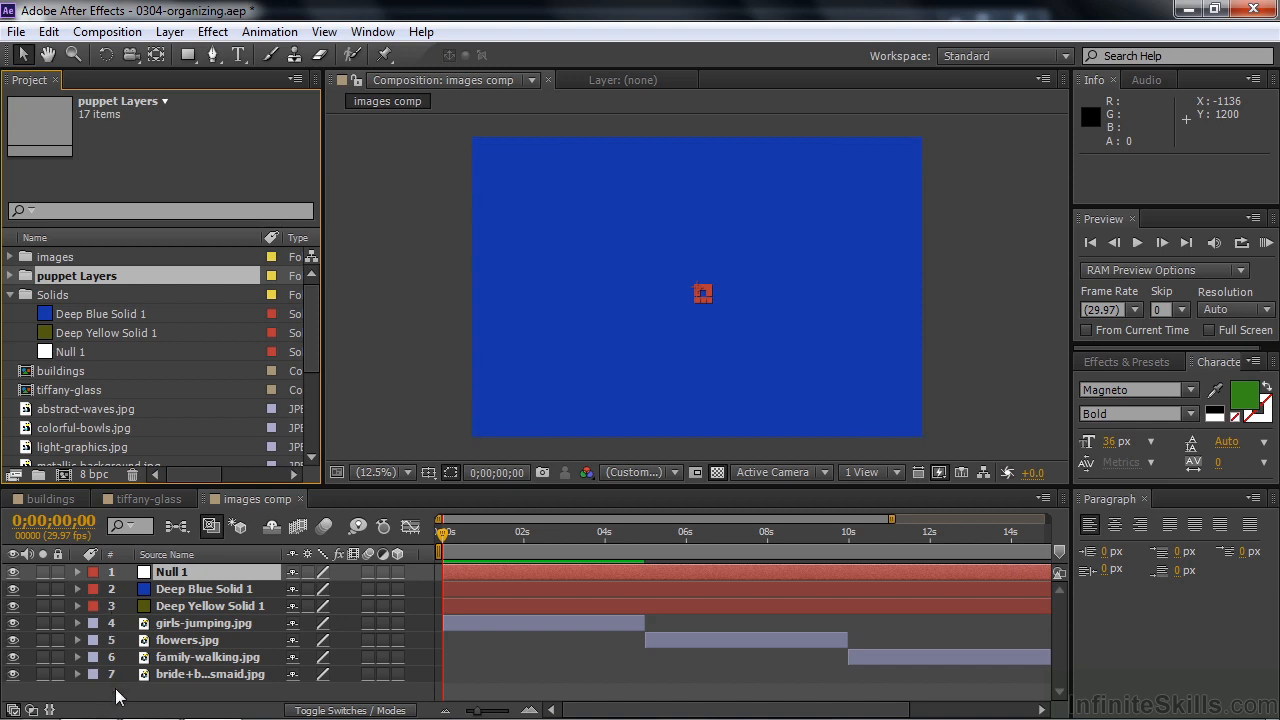
left_click(11, 295)
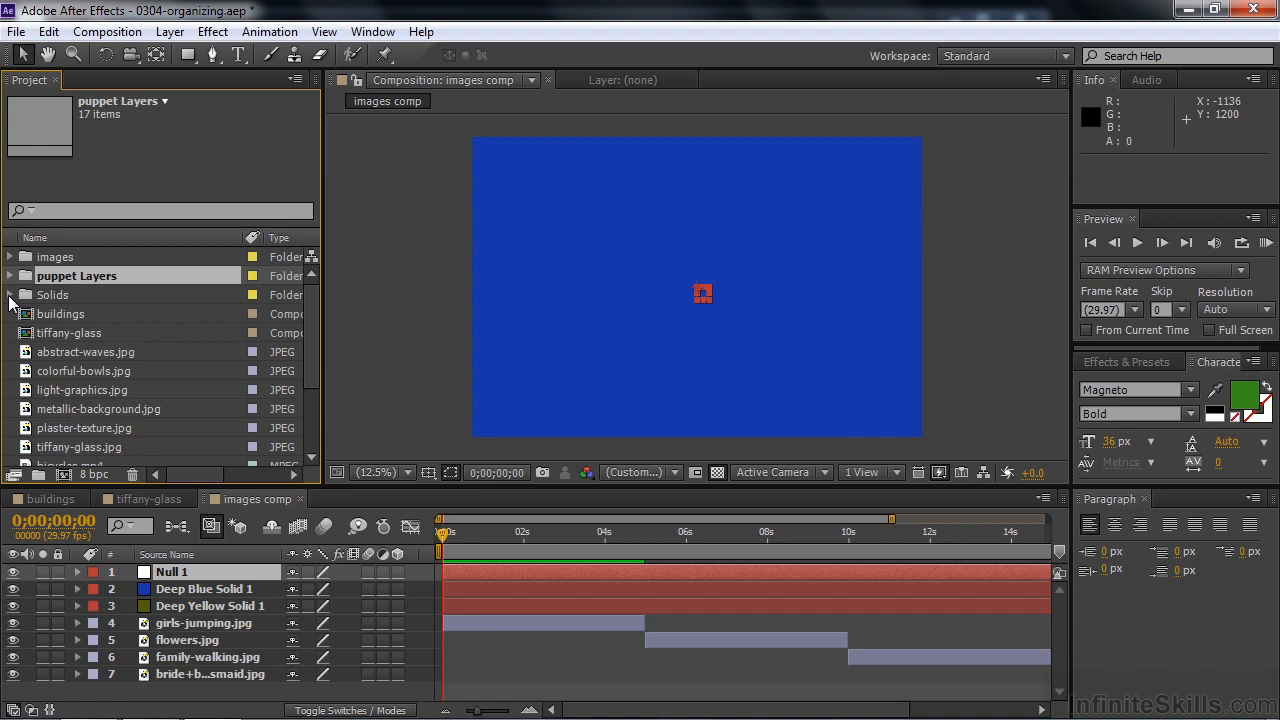
Step: Add an adjustment layer to images comp and check the Solids folder for it
right_click(122, 703)
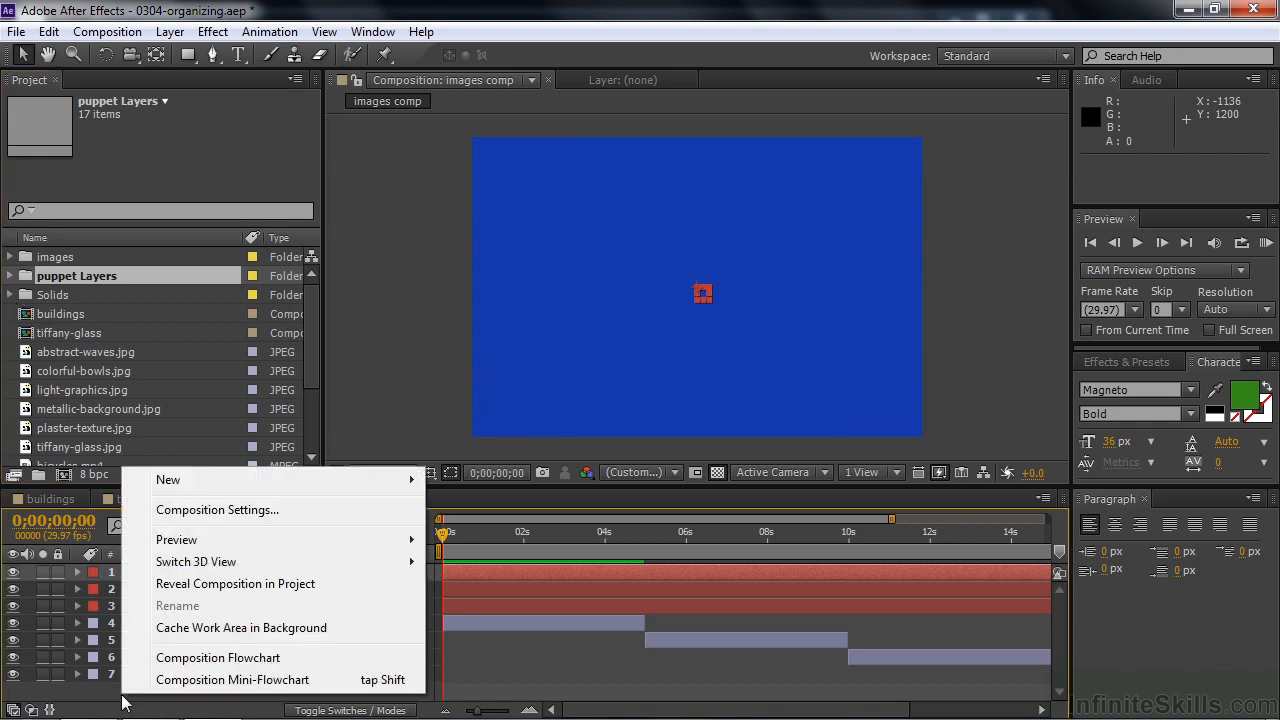
mouse_move(214, 486)
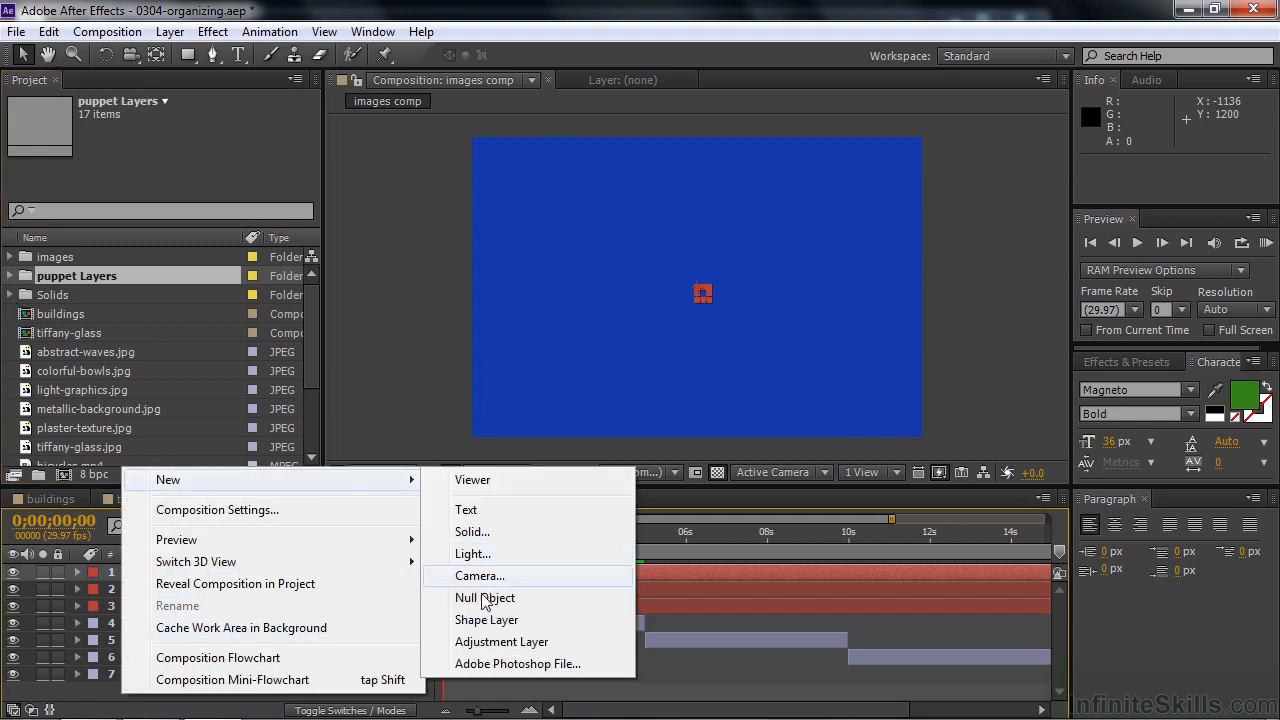
left_click(495, 643)
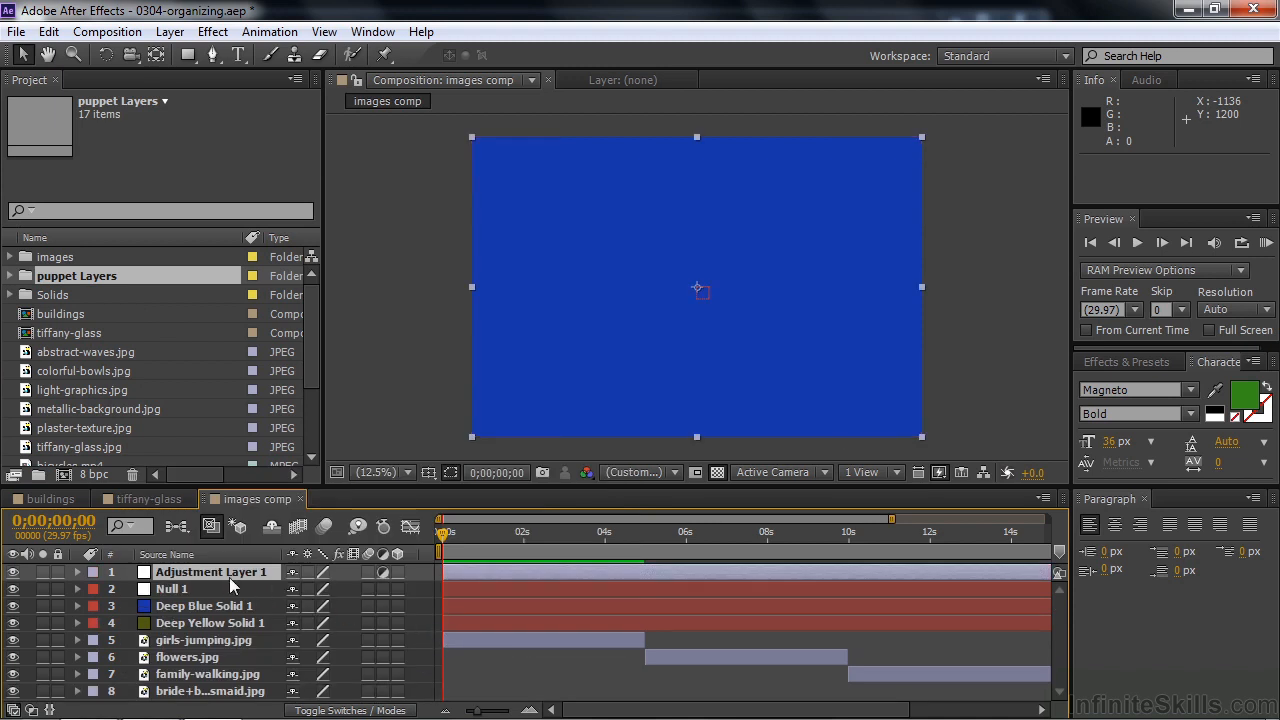
left_click(10, 295)
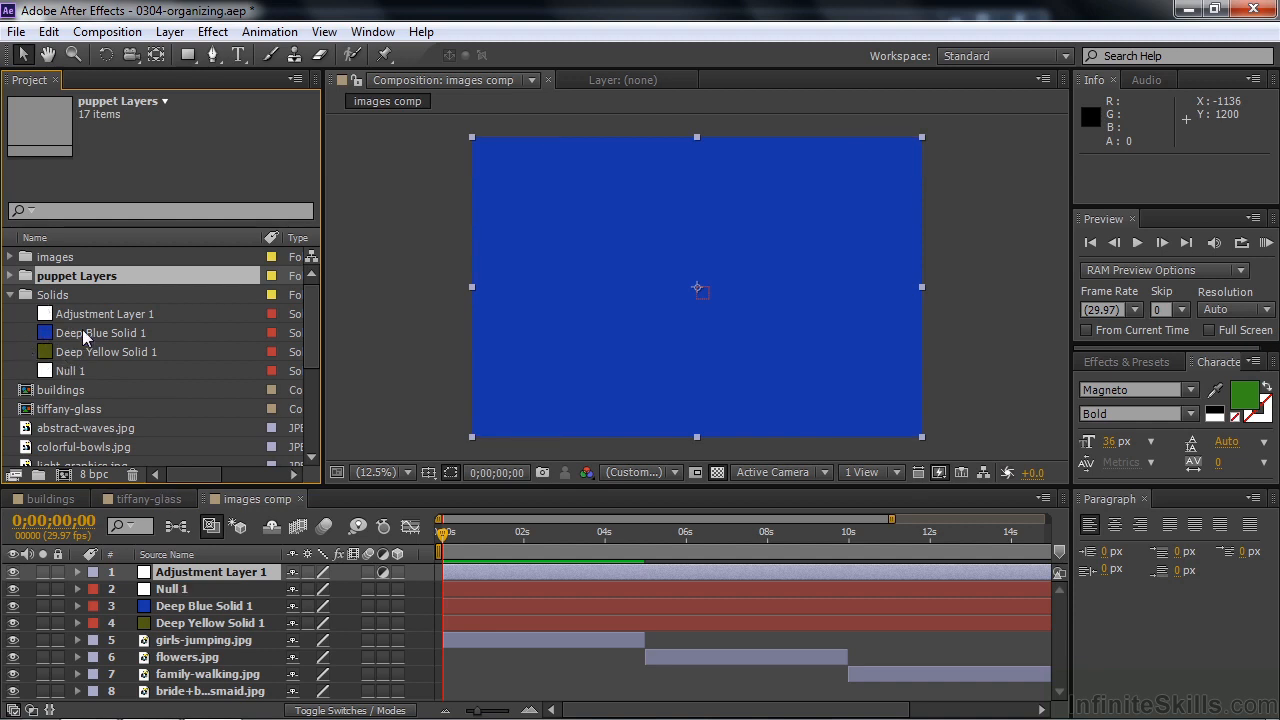
left_click(11, 296)
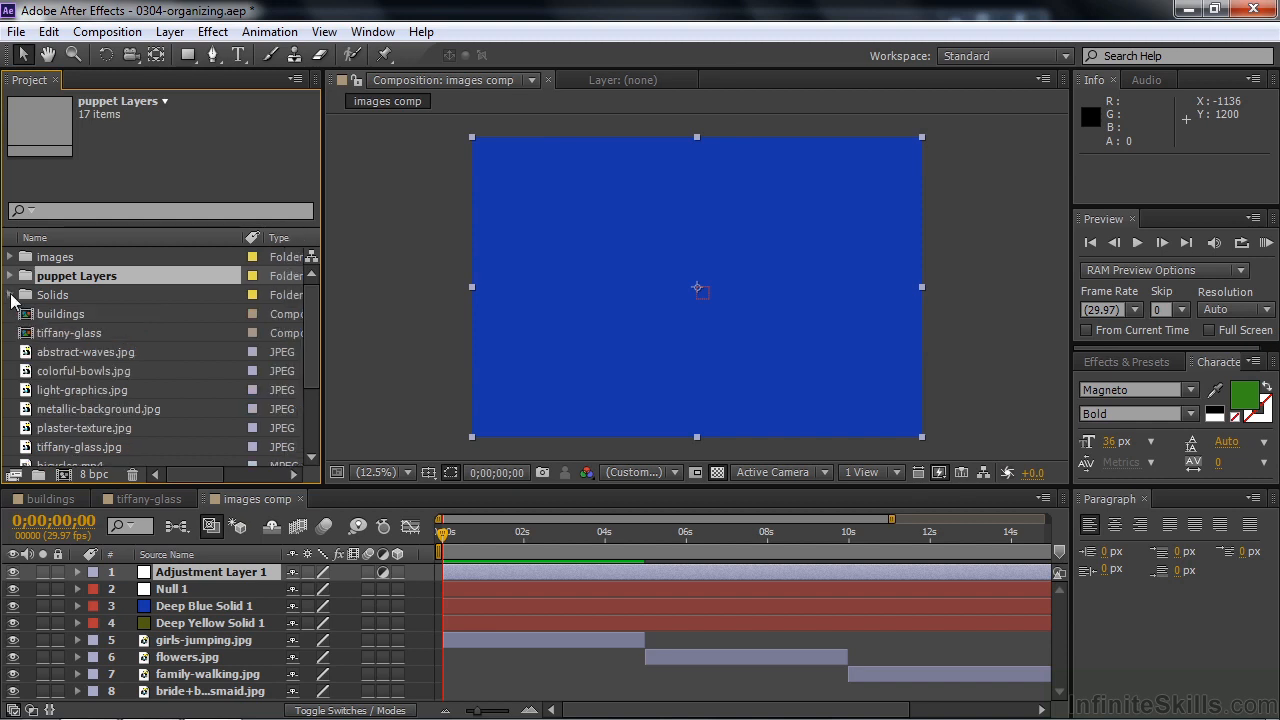